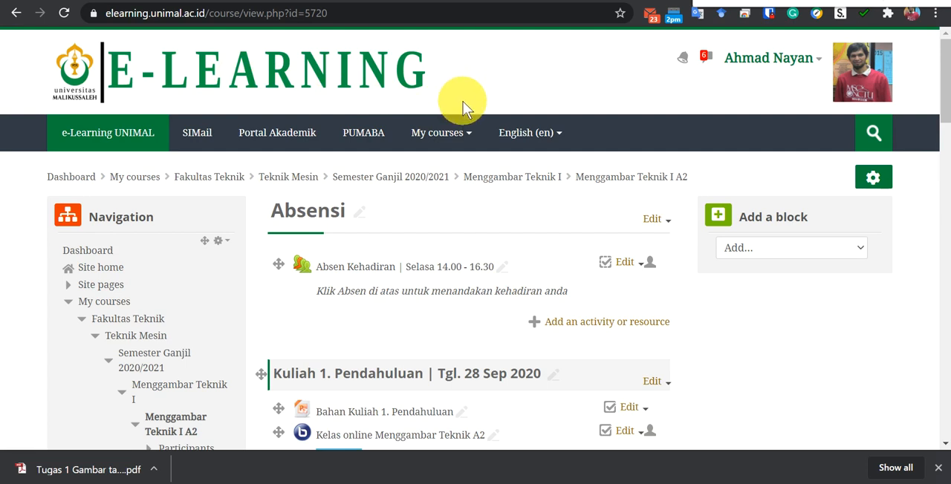
Open the Menggambar Teknik I A2 course and go to its section Kuliah 2. Alat-alat Gambar.
mouse_move(462, 135)
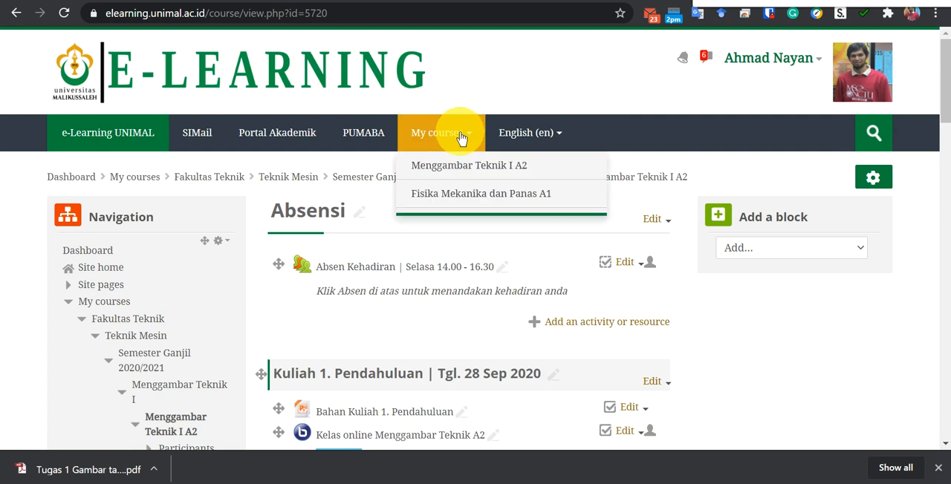
click(467, 171)
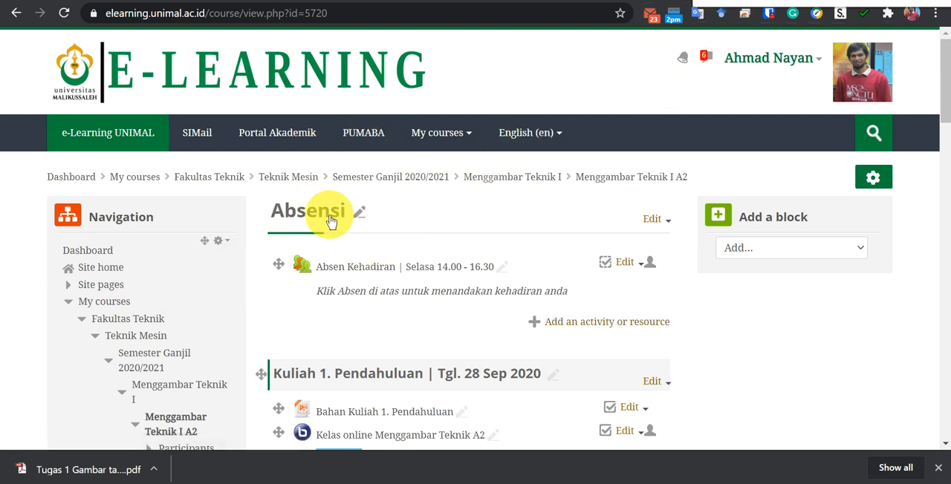
scroll(340, 267, down, 3)
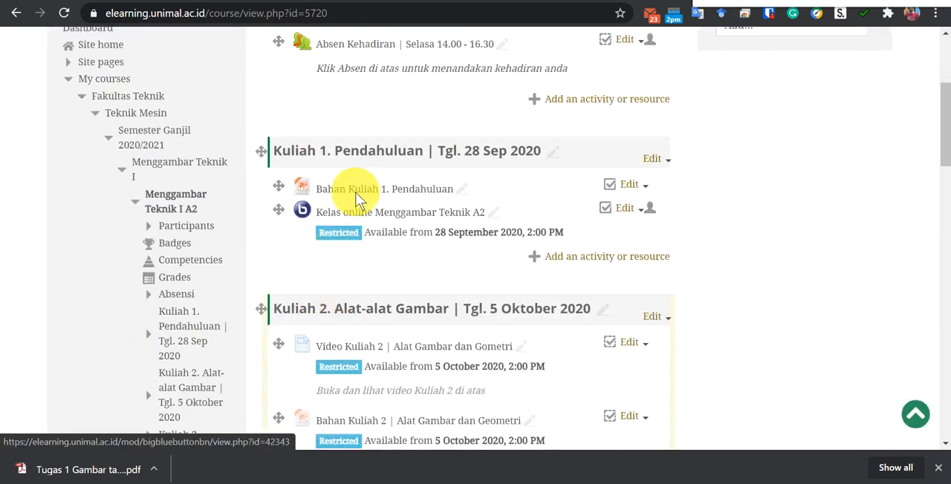
scroll(338, 327, down, 1)
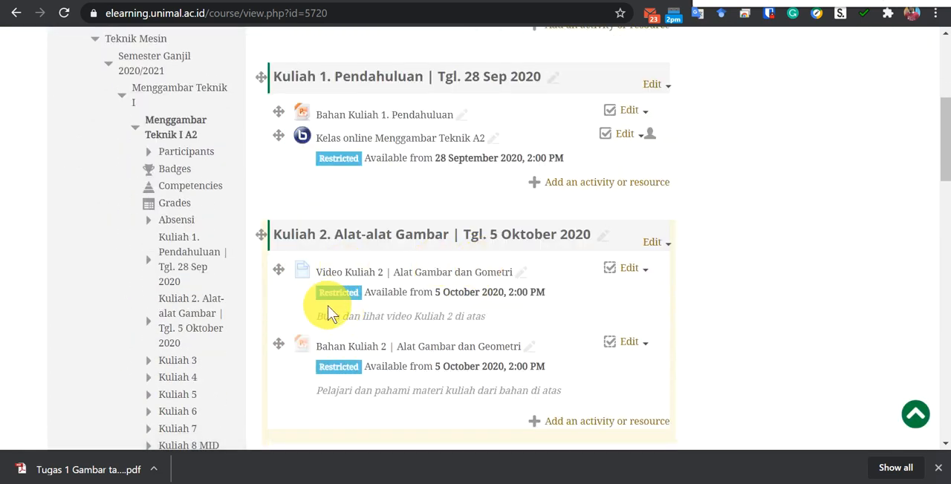
scroll(329, 314, down, 1)
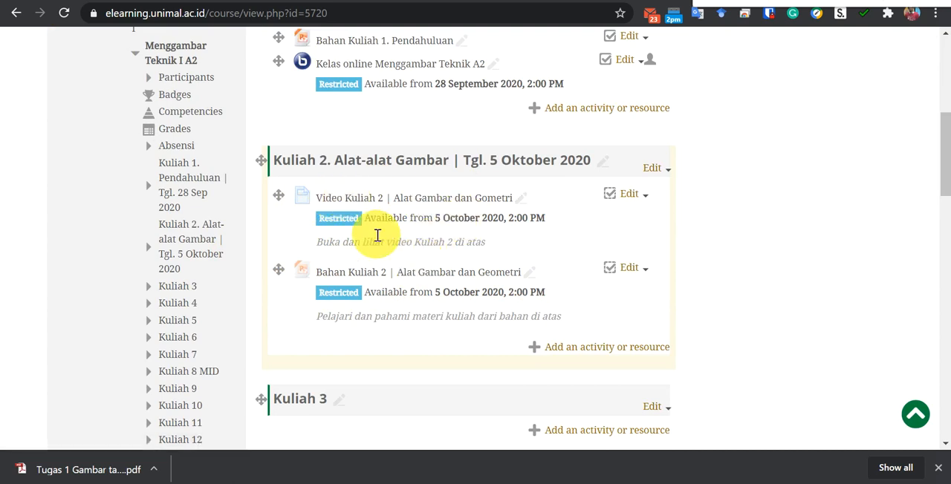
click(609, 194)
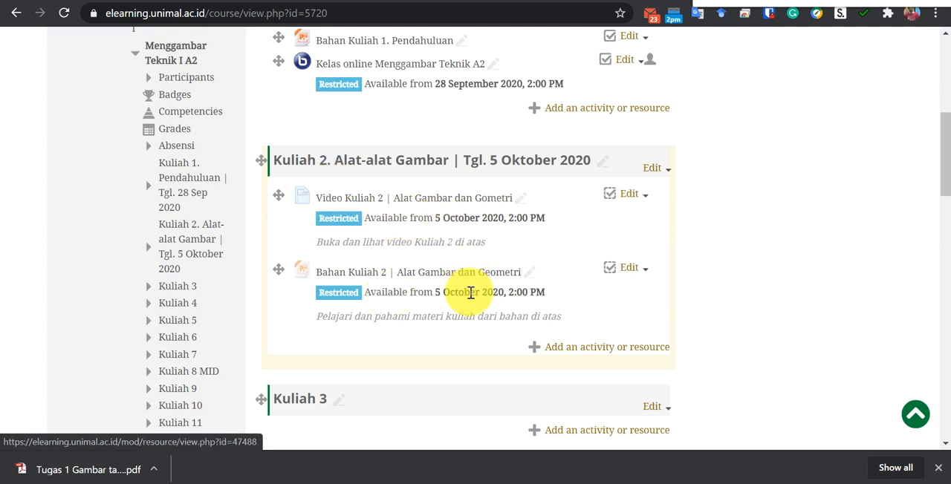
Add a new Assignment activity to the section Kuliah 2. Alat-alat Gambar.
scroll(422, 300, down, 1)
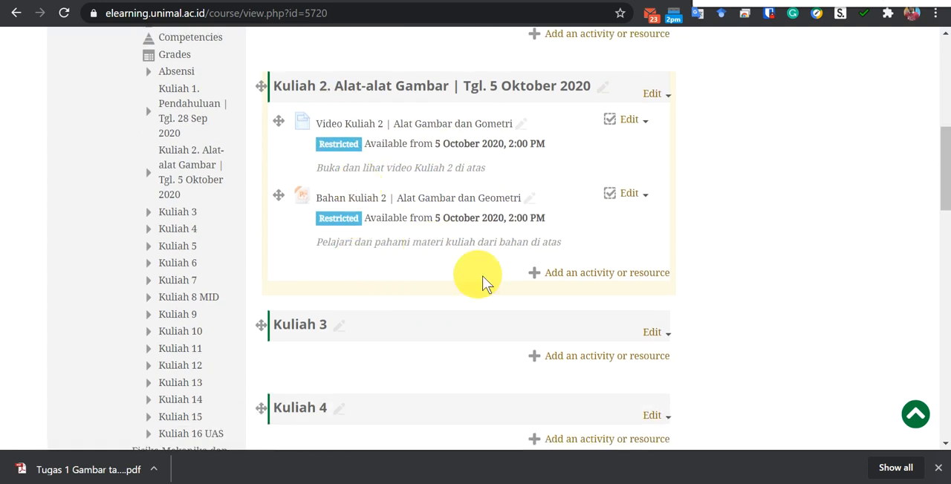
click(573, 273)
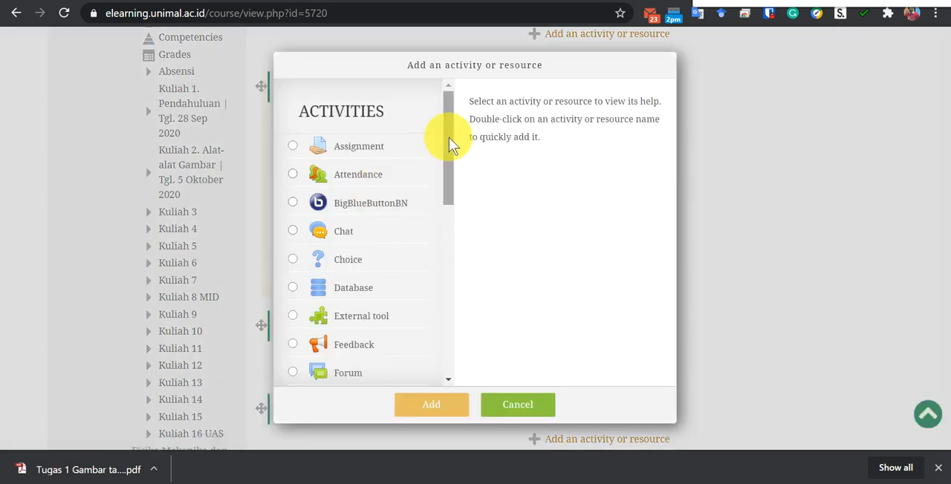
drag(449, 137, 430, 128)
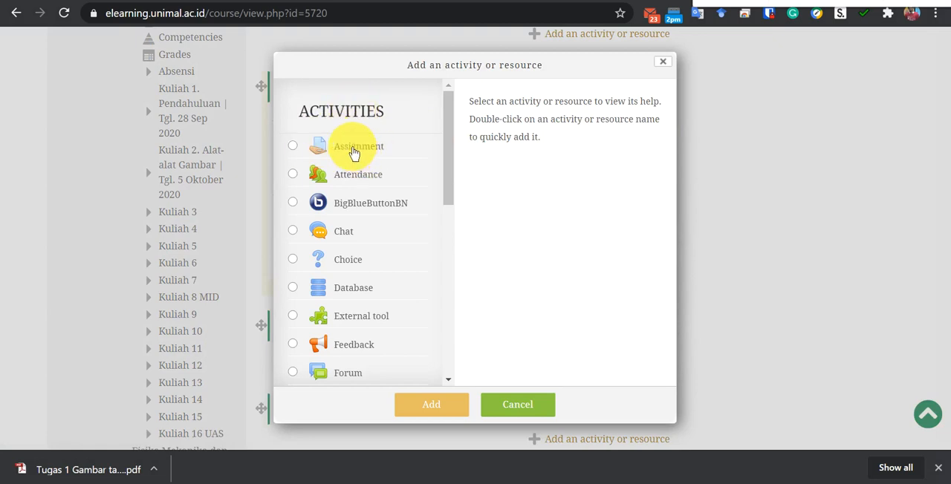
click(353, 152)
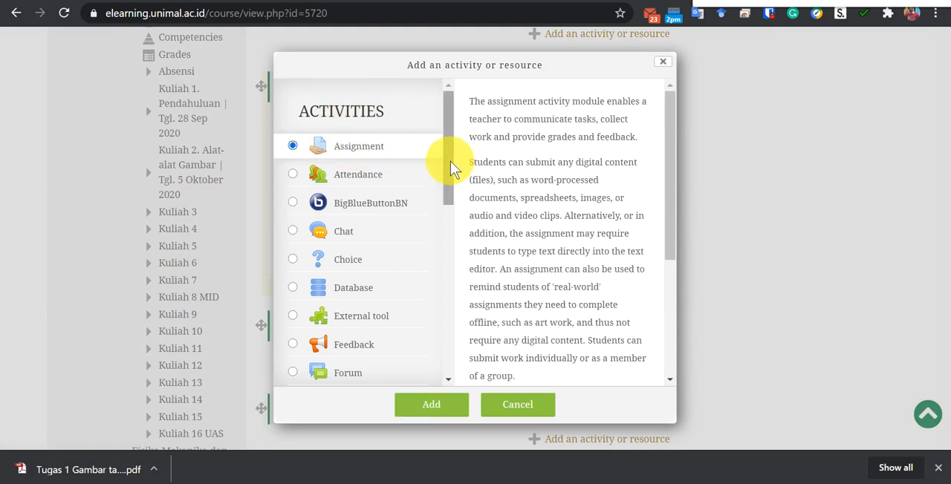
drag(450, 161, 449, 131)
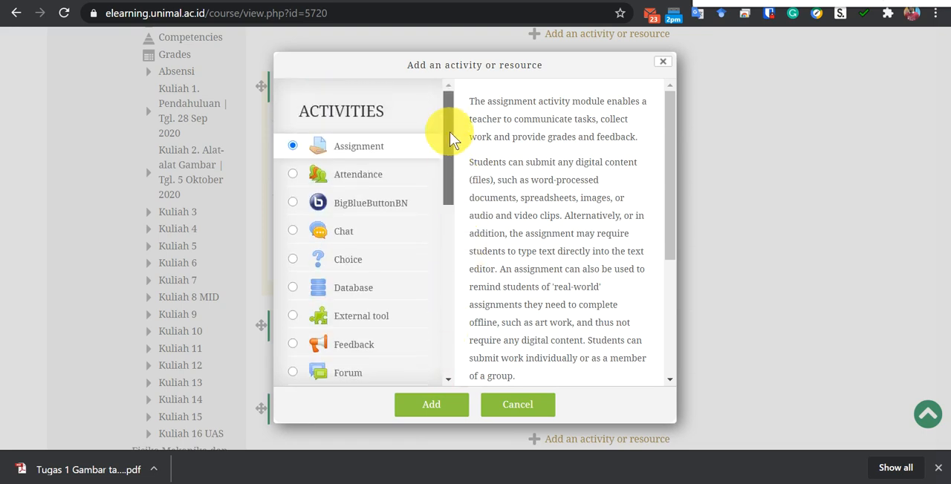
click(431, 405)
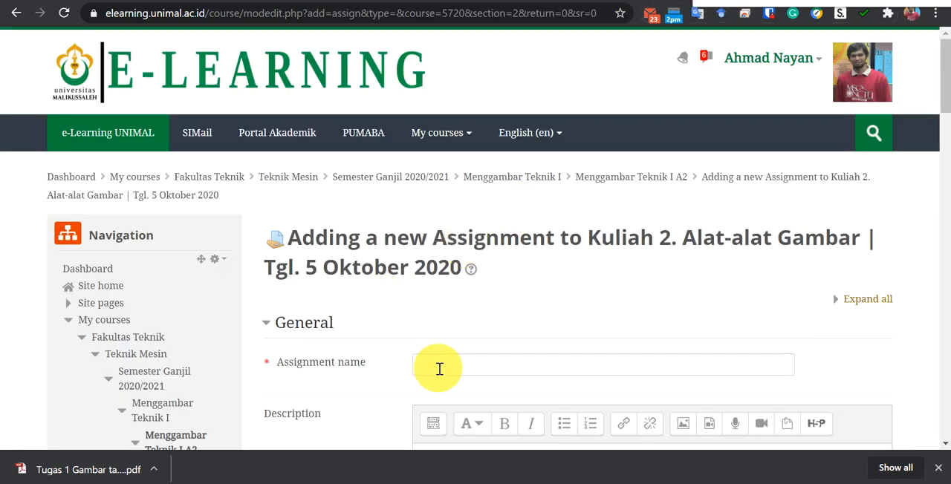
Name the assignment "Tugas 1 Menggambar Teknik".
scroll(450, 301, down, 1)
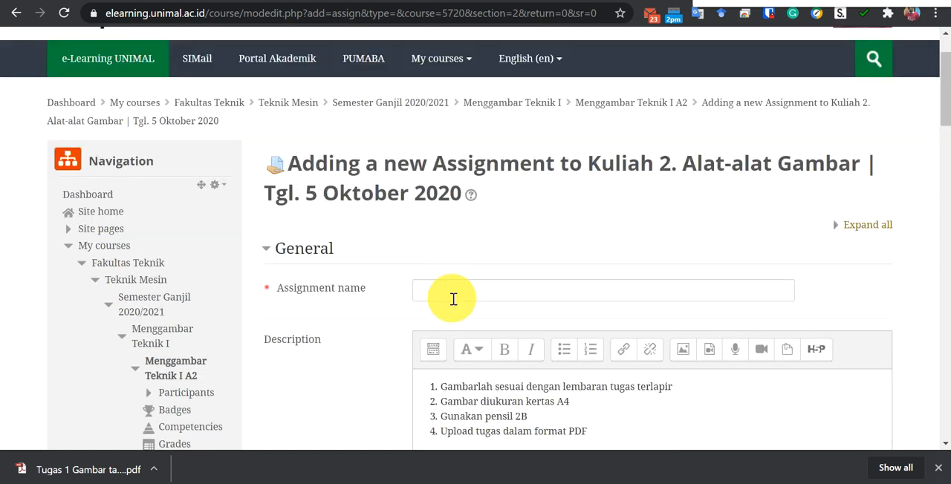
click(454, 295)
scroll(401, 334, down, 2)
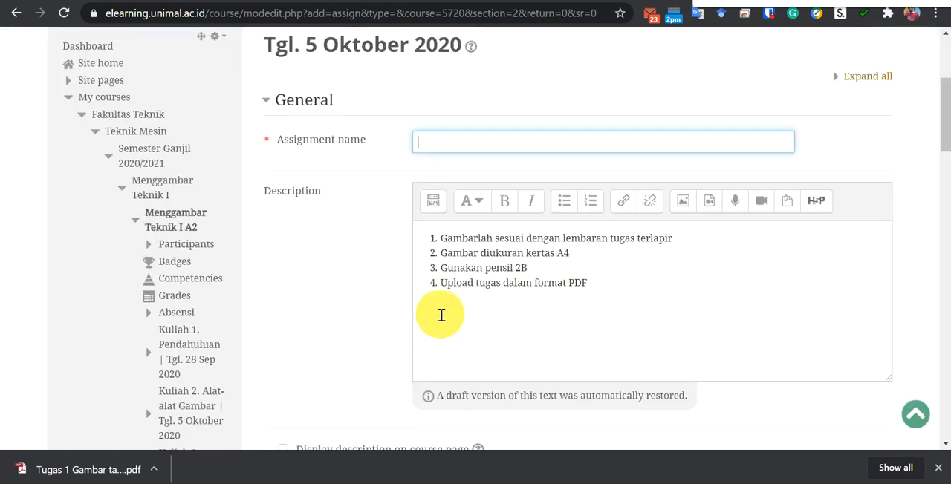
scroll(433, 280, down, 5)
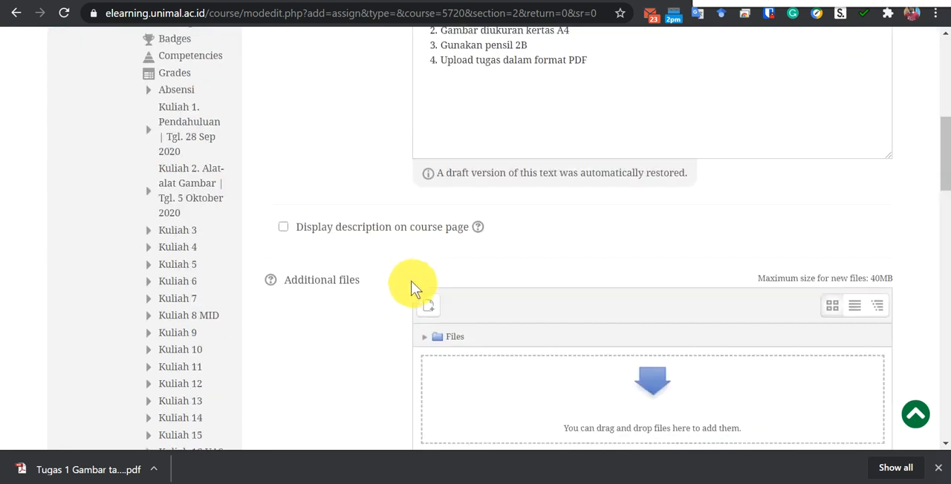
scroll(383, 268, up, 6)
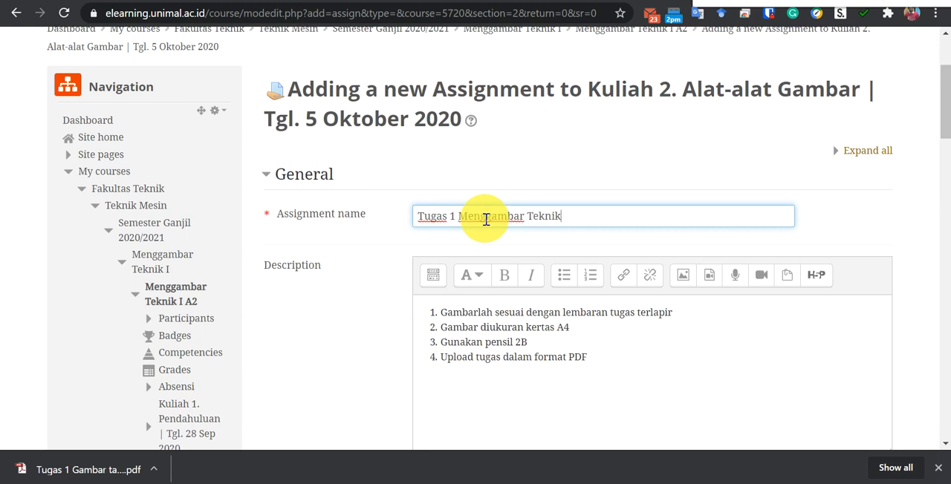
Correct the last word of the description's first line to "terlampir" and have the description displayed on the course page.
scroll(608, 216, down, 2)
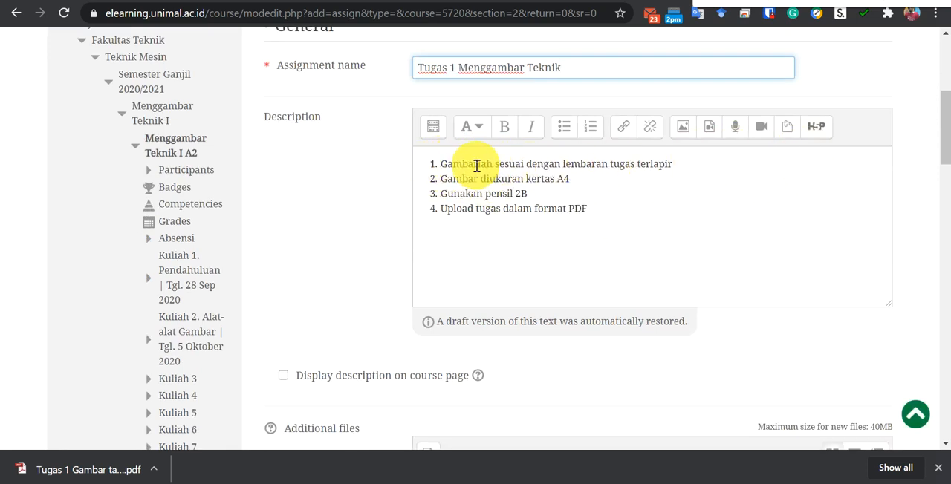
click(658, 167)
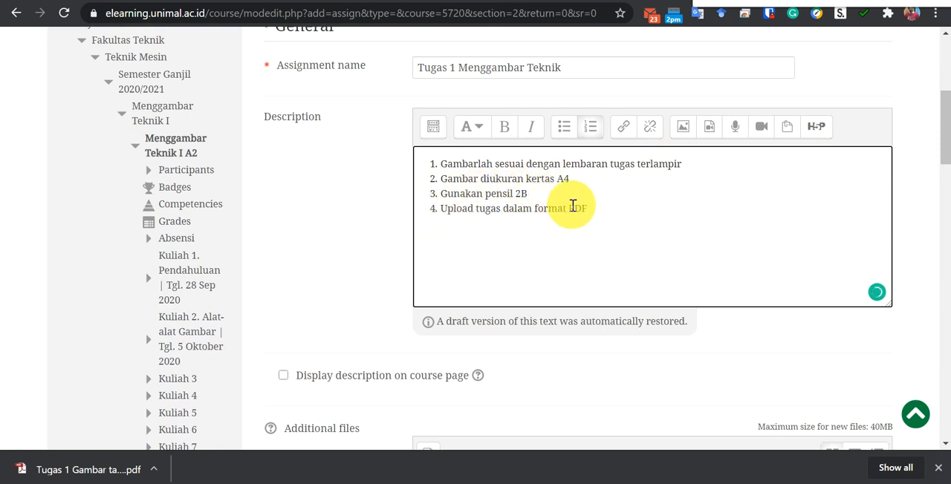
scroll(539, 236, down, 1)
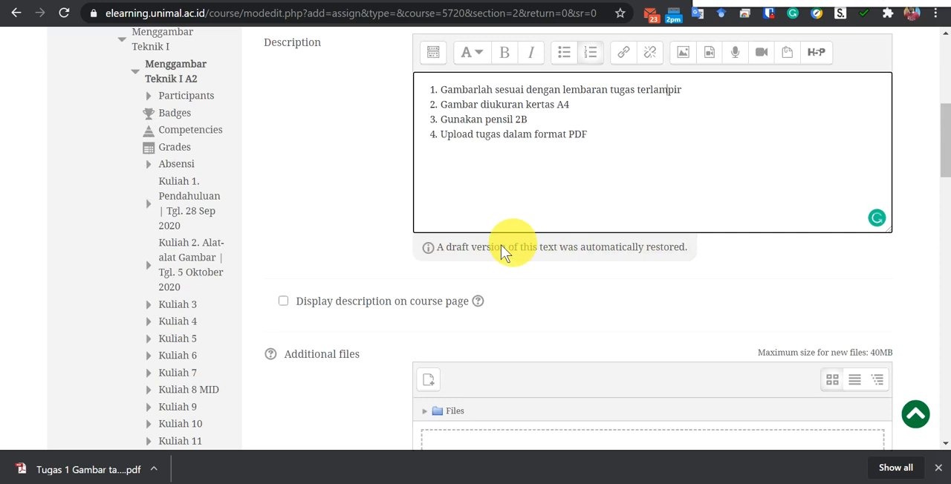
click(283, 302)
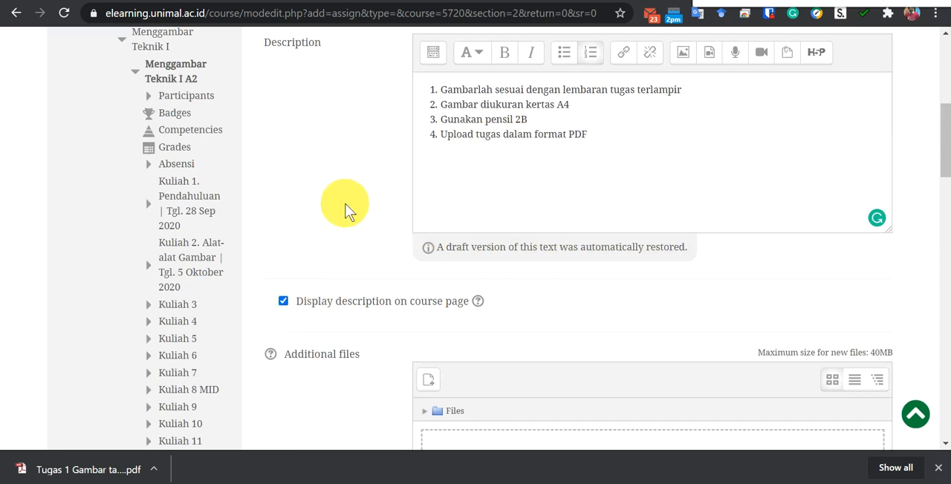
Upload the PDF "Tugas 1 Gambar tanpa skala" from the 03 Menggambar Teknik folder as the assignment's additional file.
scroll(345, 212, down, 2)
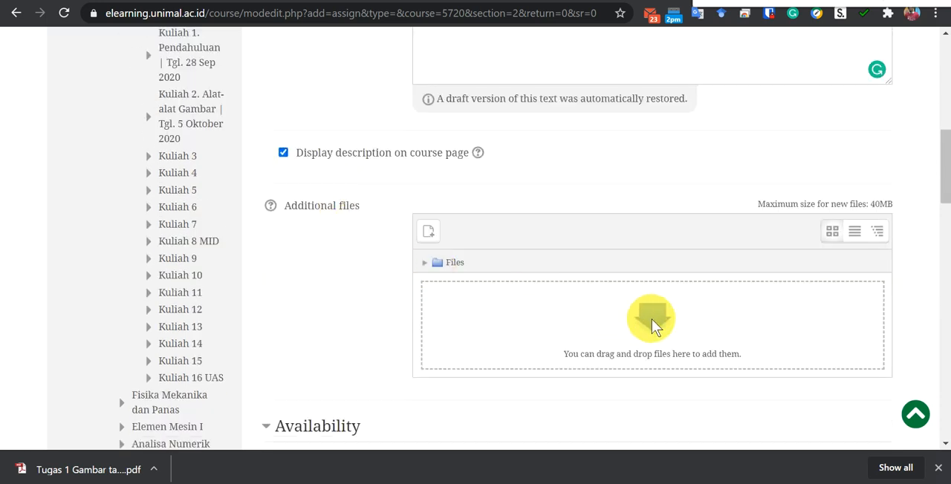
click(652, 327)
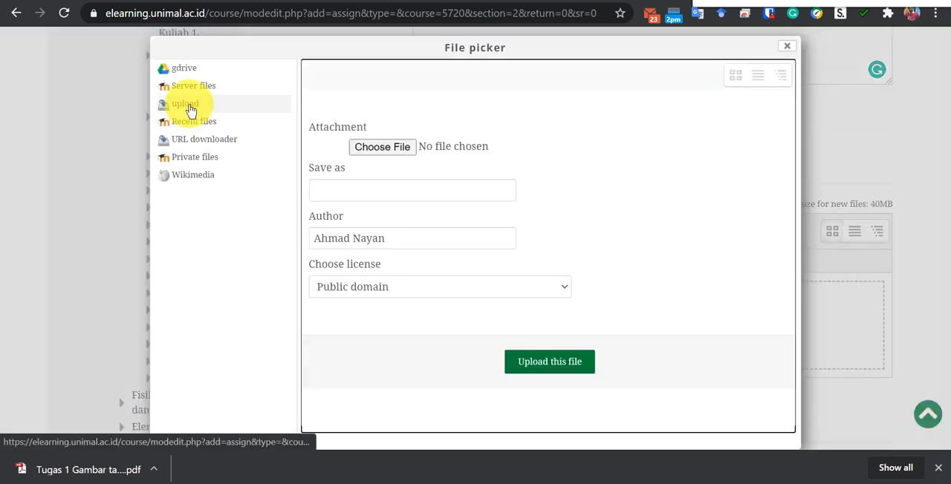
click(186, 74)
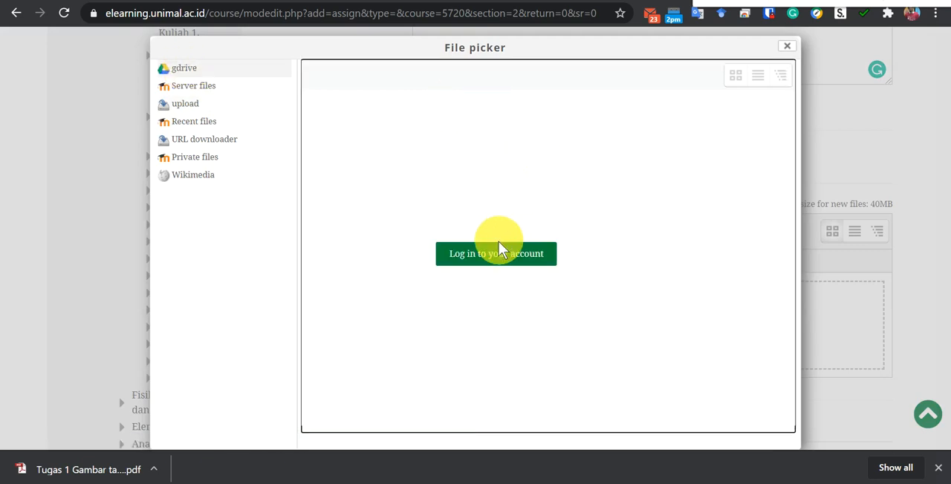
click(181, 106)
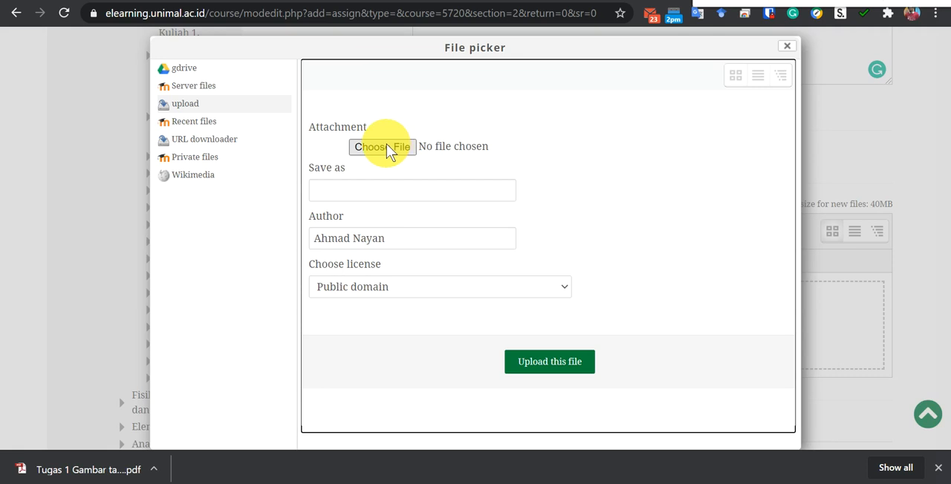
click(382, 146)
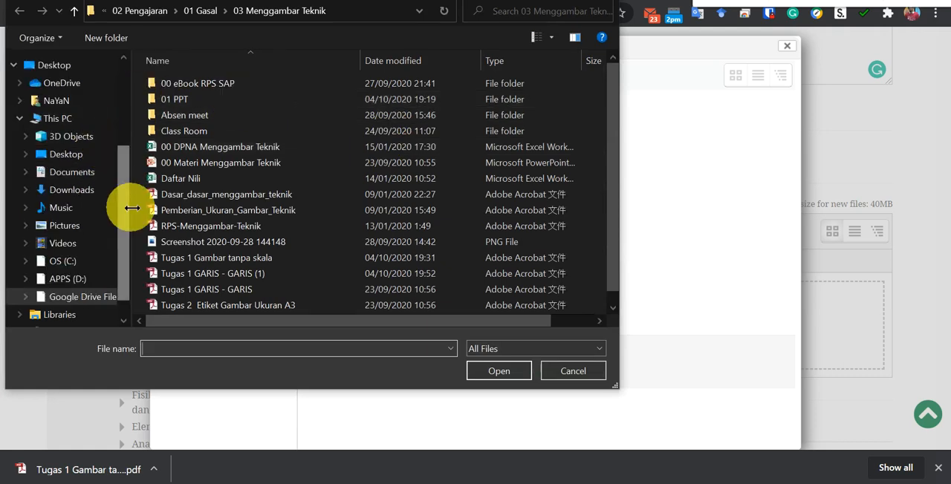
drag(126, 207, 130, 130)
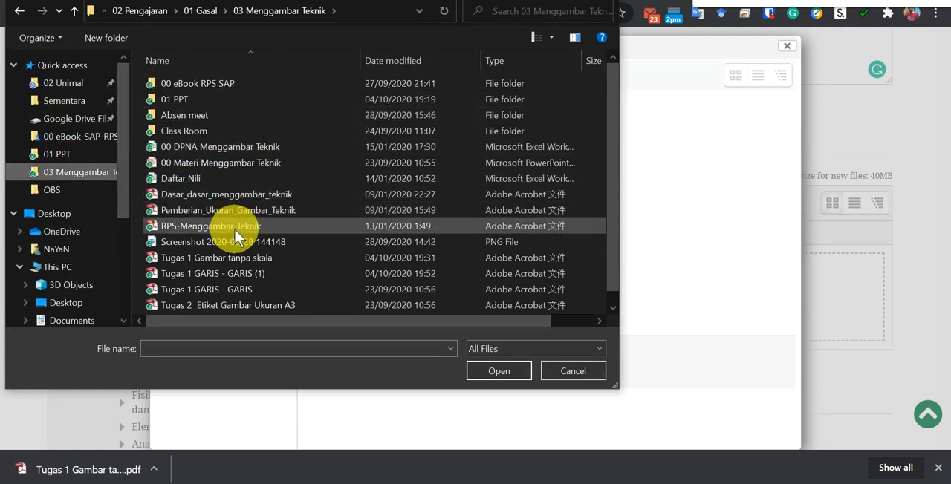
click(197, 257)
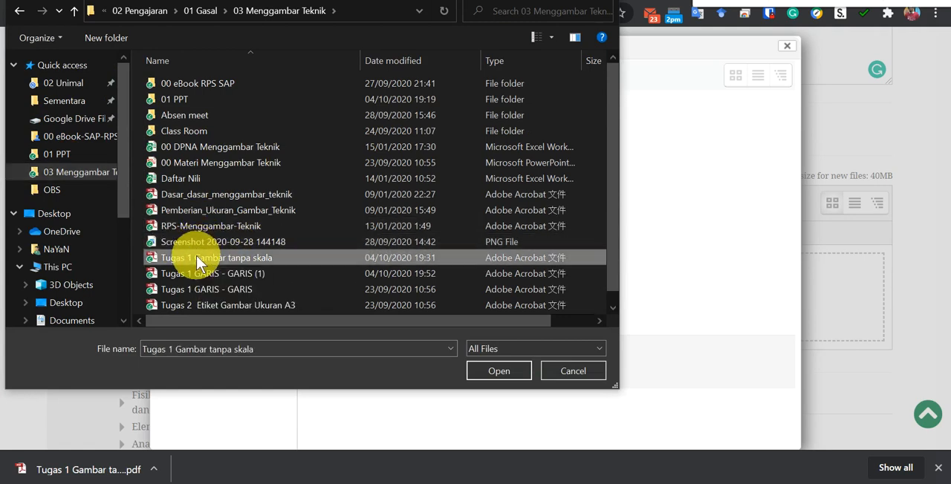
click(503, 373)
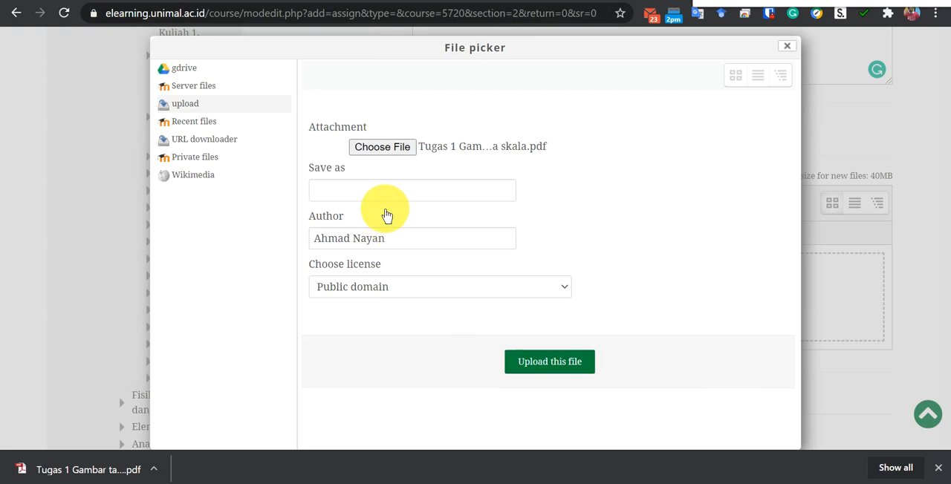
click(554, 364)
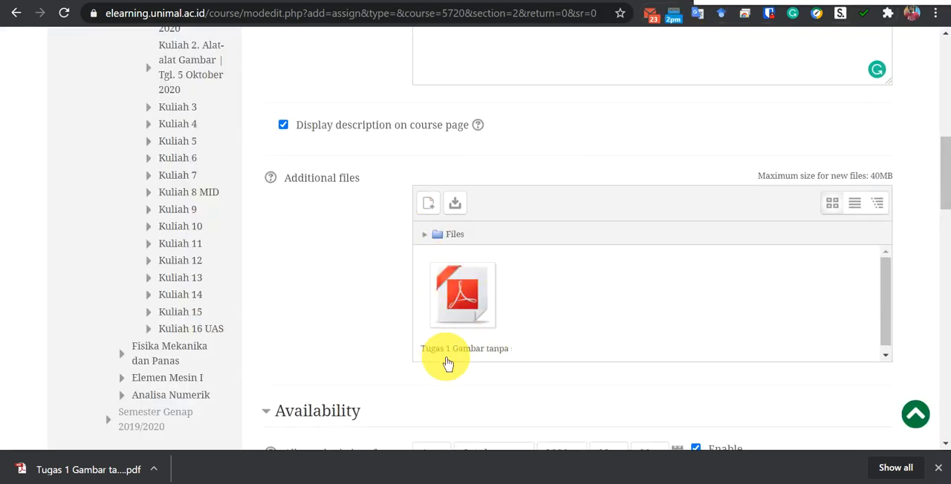
Set the assignment's due date to 12 October 2020.
scroll(327, 282, down, 3)
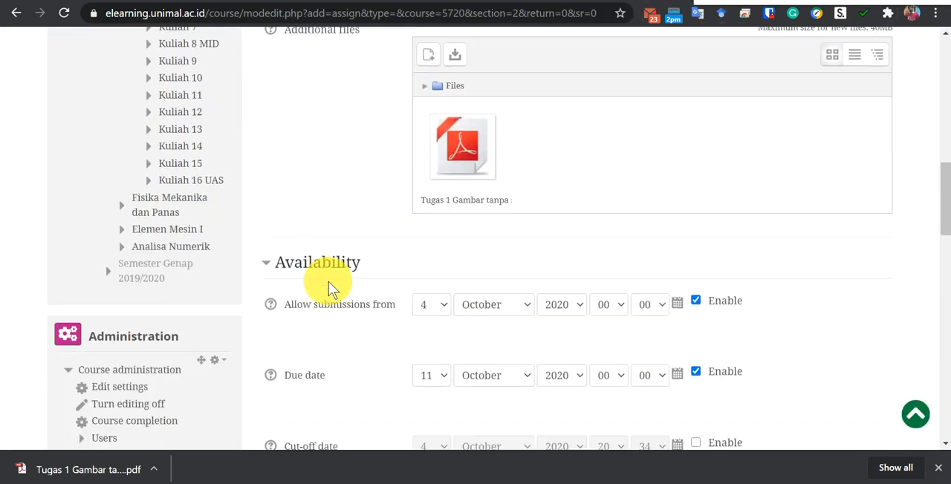
scroll(346, 256, down, 1)
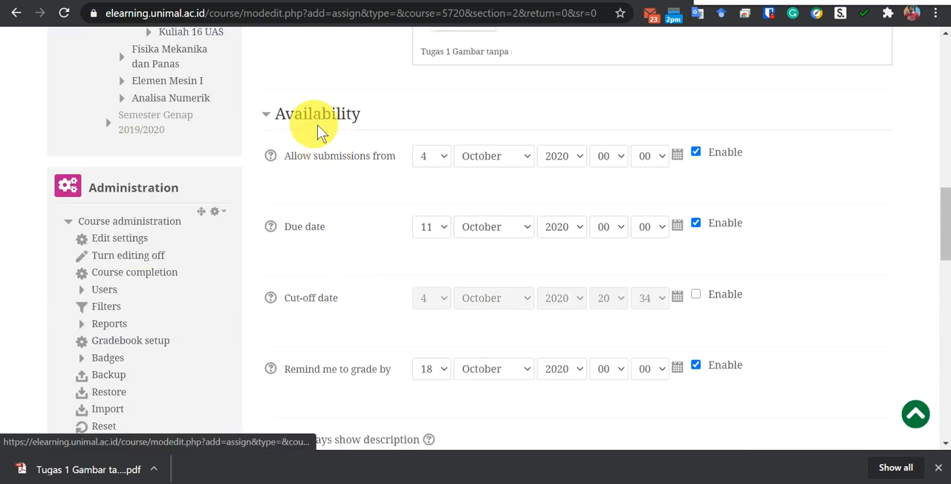
click(440, 161)
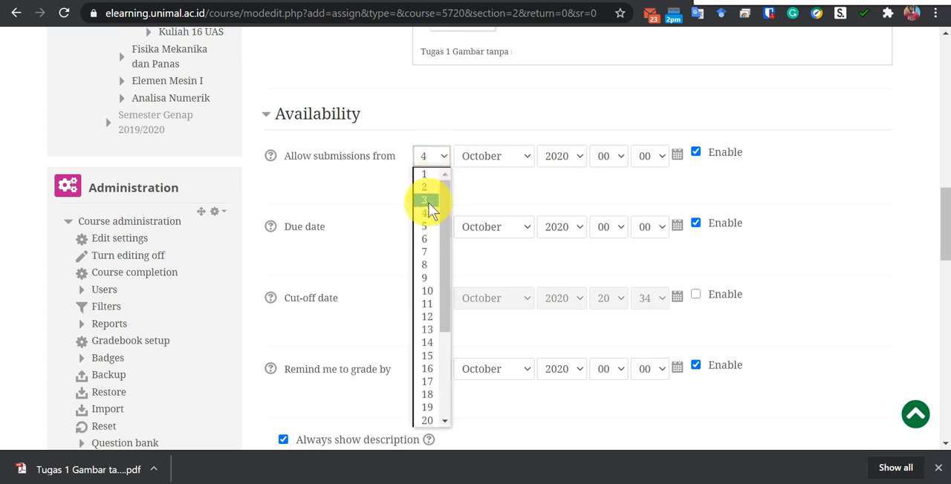
click(393, 110)
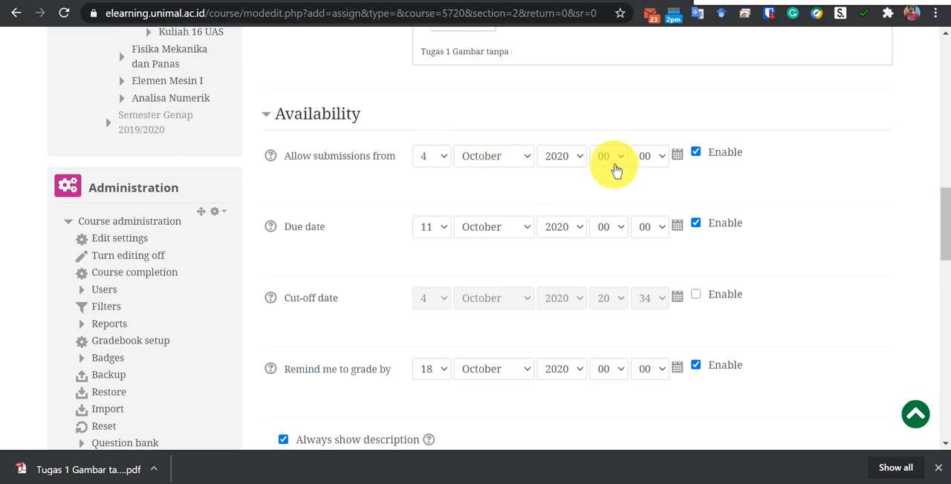
click(446, 233)
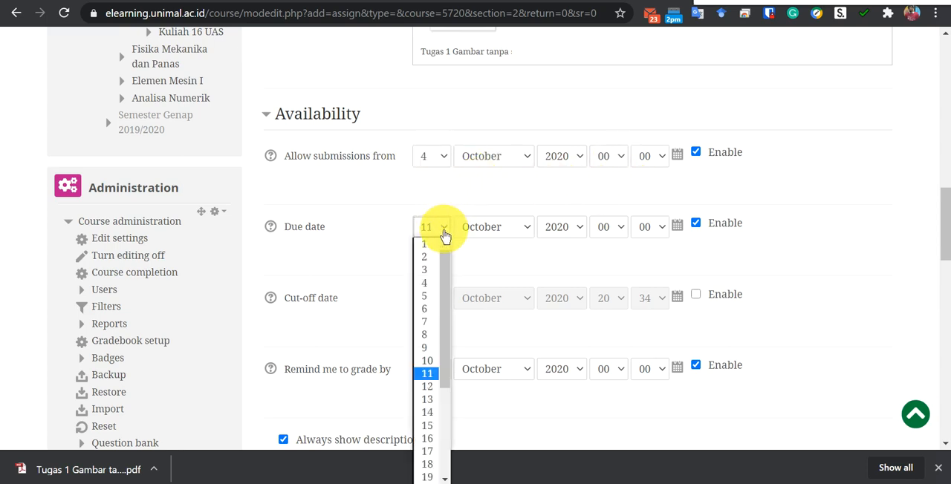
click(429, 387)
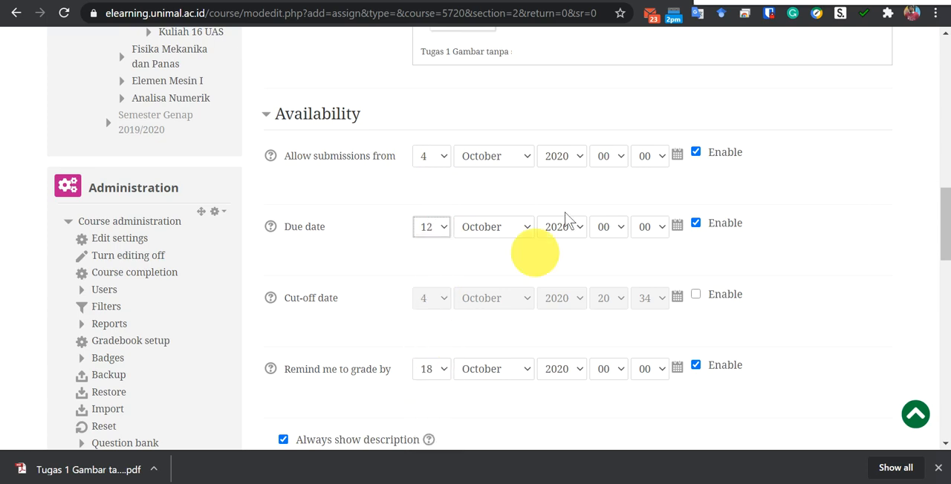
Check the October class schedule in the calendar and set submissions to be allowed from 5 October 2020, hour 14.
click(674, 18)
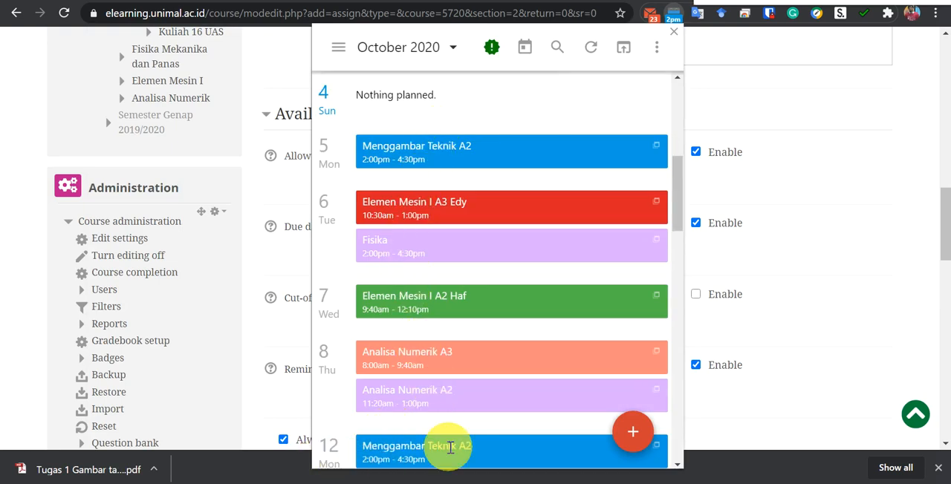
click(673, 31)
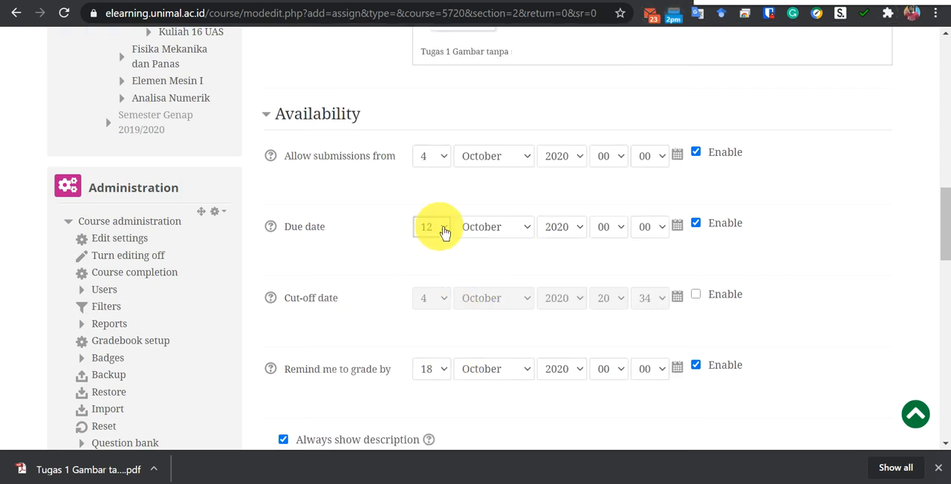
click(443, 162)
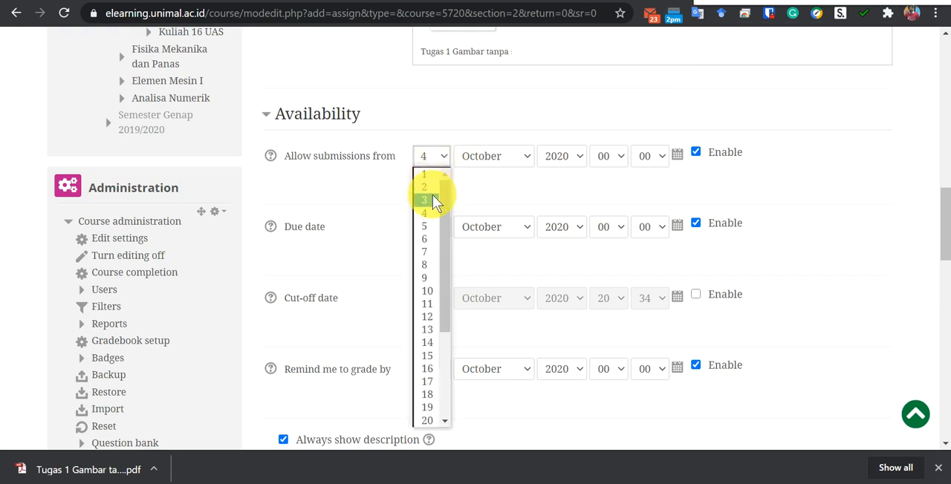
click(426, 226)
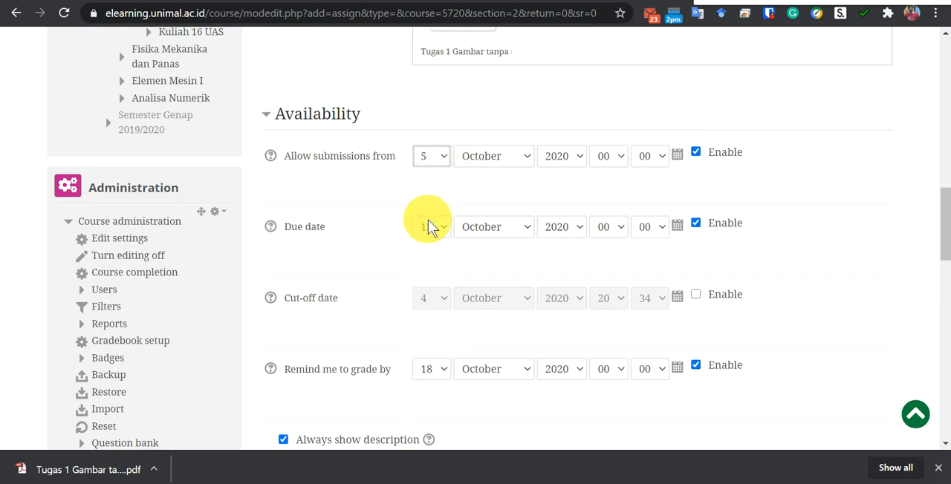
click(622, 164)
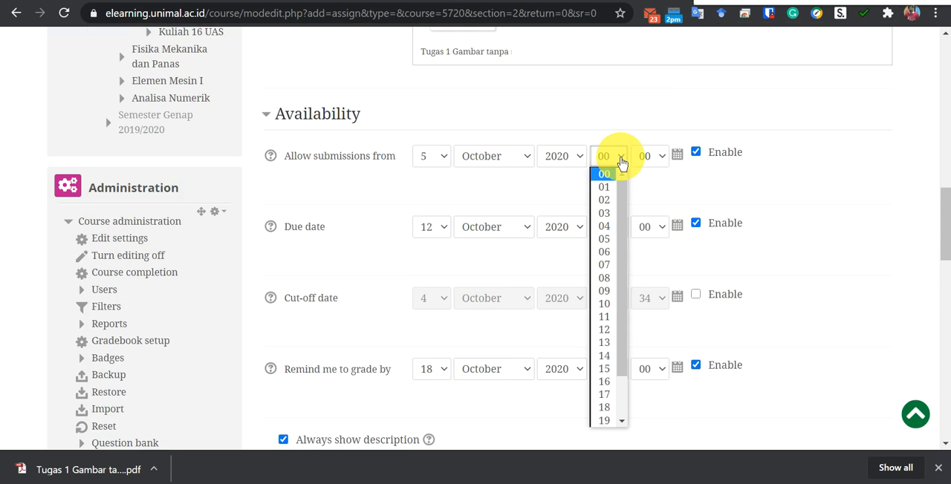
click(606, 356)
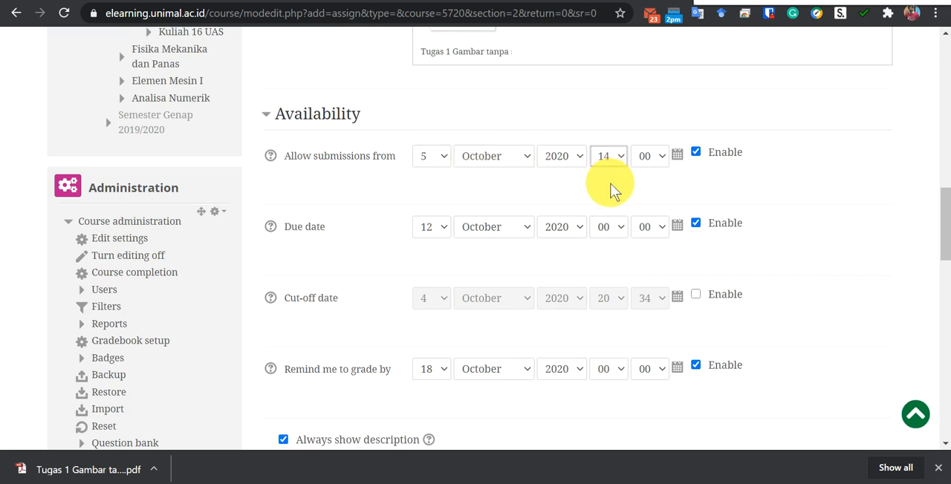
Return the submission opening date to 4 October 2020 with the hour at 00.
click(443, 162)
click(432, 213)
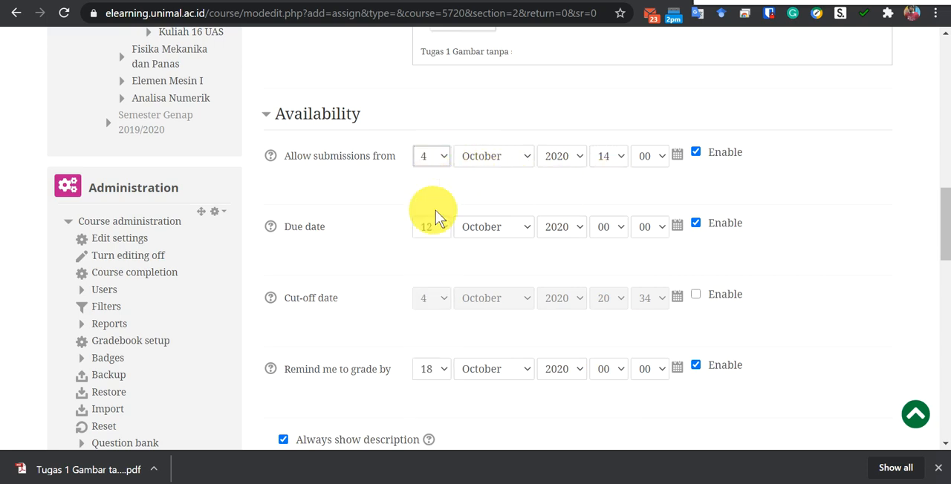
click(622, 166)
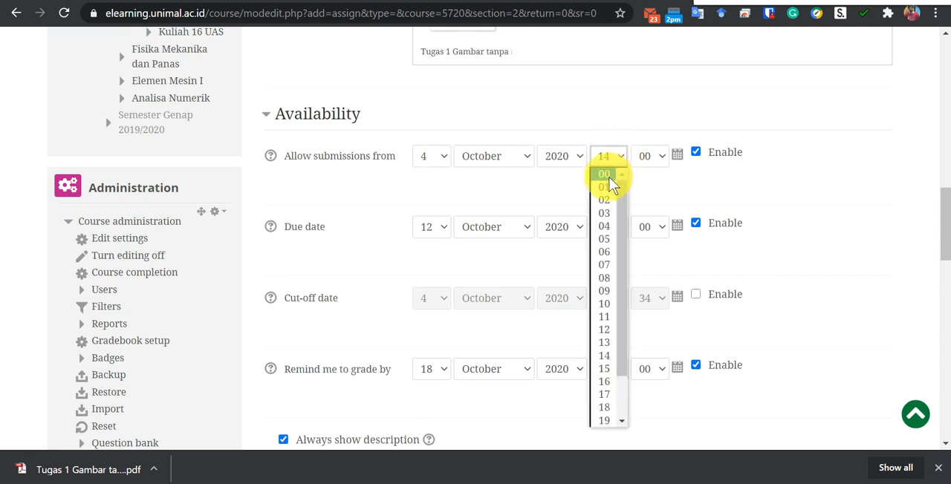
click(607, 175)
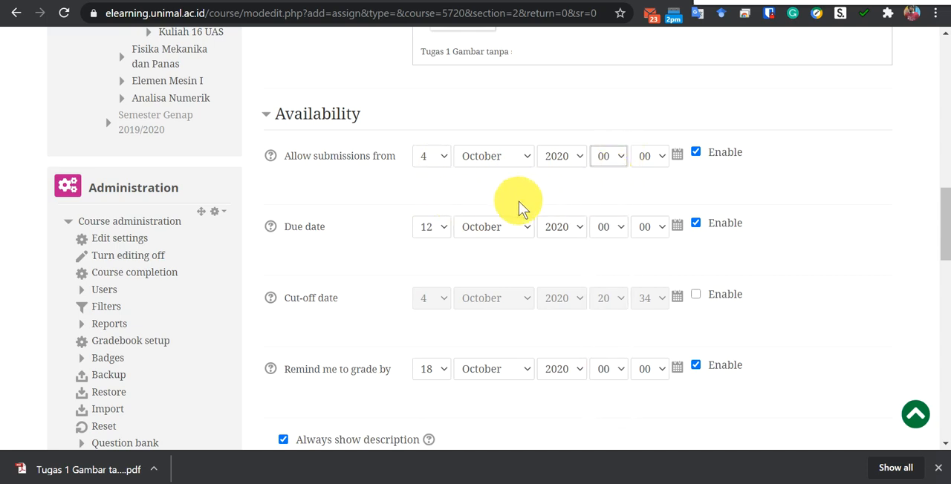
Limit the maximum number of uploaded files to 1.
scroll(342, 264, down, 2)
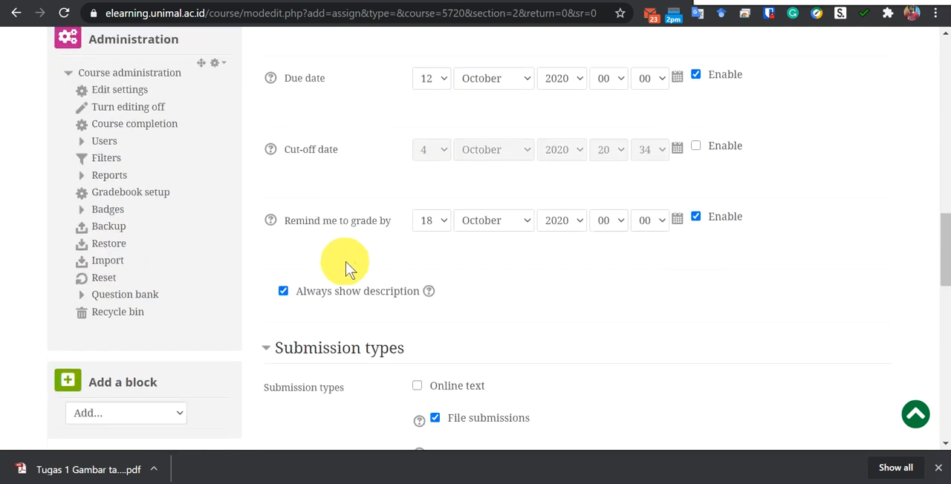
scroll(334, 343, down, 2)
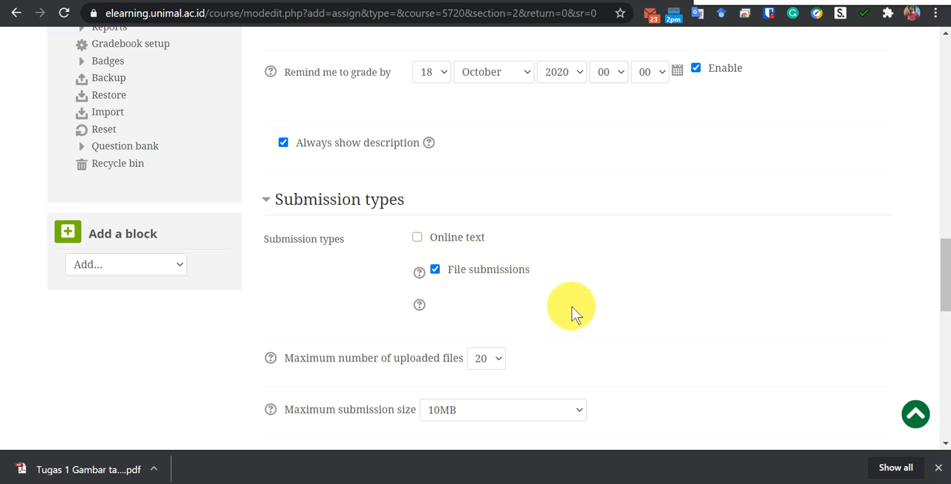
scroll(572, 312, down, 2)
click(496, 211)
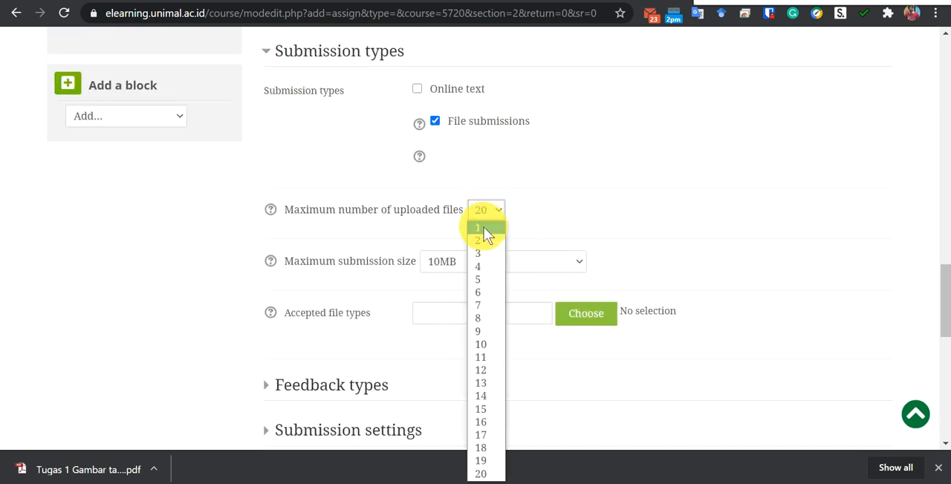
click(483, 228)
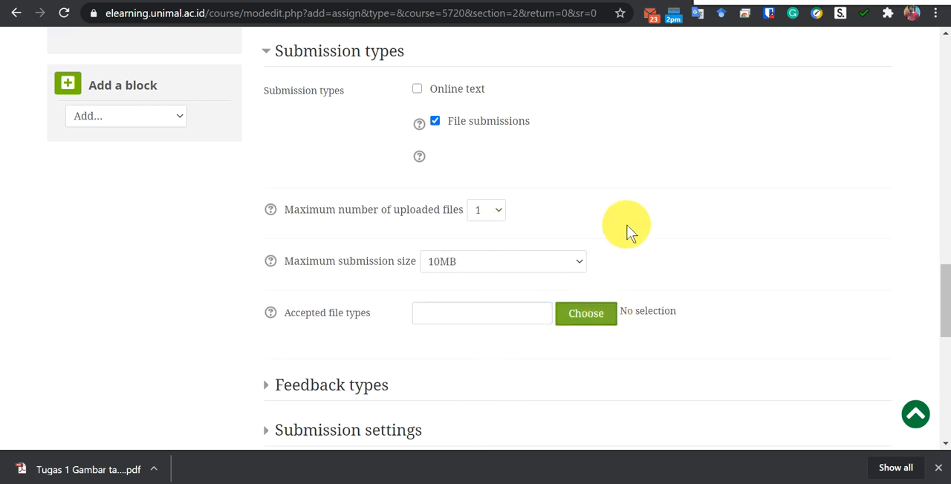
Select PDF document among the document files as the accepted file type for submissions.
scroll(629, 232, down, 1)
click(603, 239)
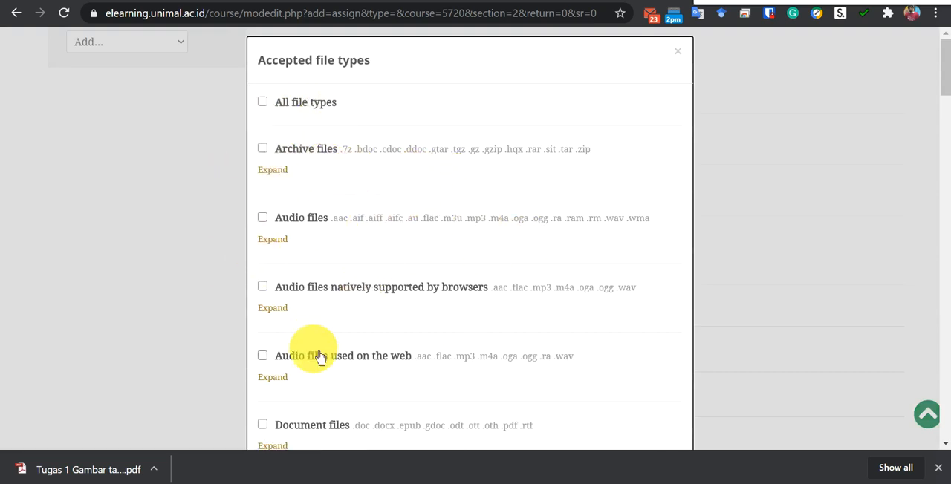
scroll(338, 294, down, 2)
scroll(345, 278, down, 1)
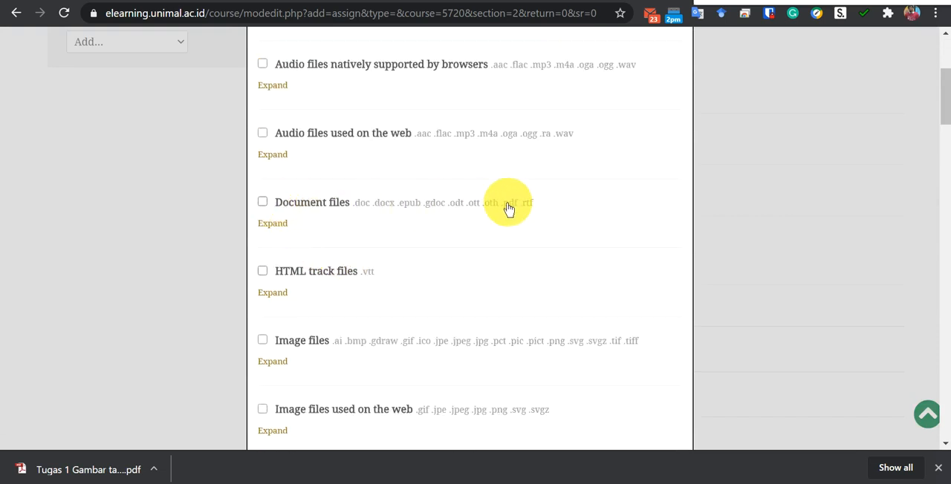
click(271, 224)
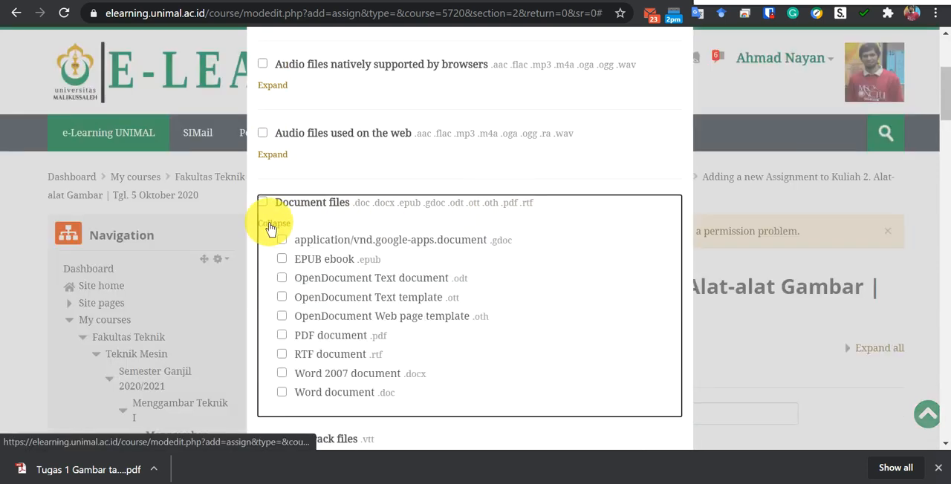
click(282, 338)
Look through the other available file type categories, including the individual web file formats, and review the document file selection.
scroll(427, 275, down, 6)
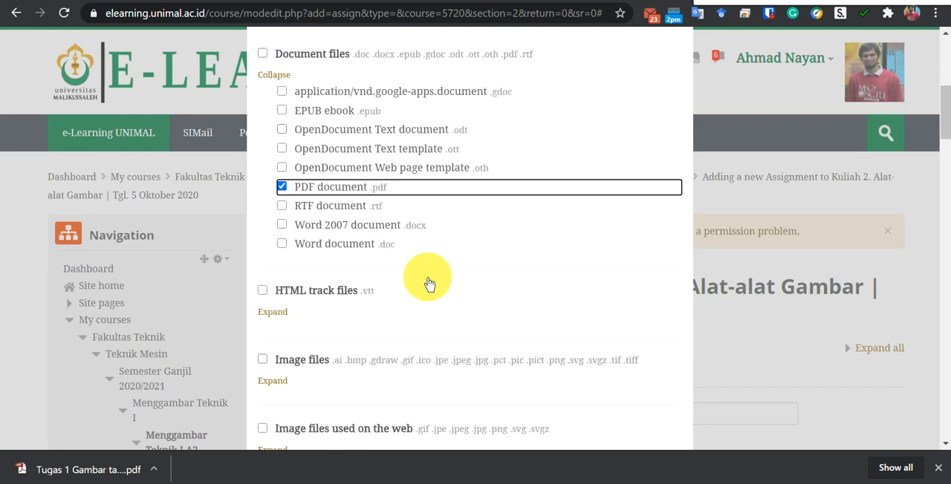
scroll(428, 284, down, 20)
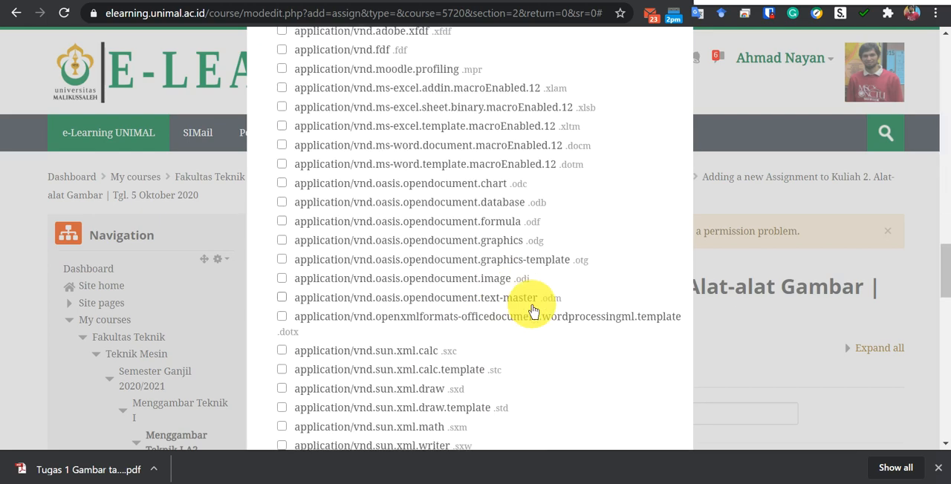
scroll(540, 327, down, 5)
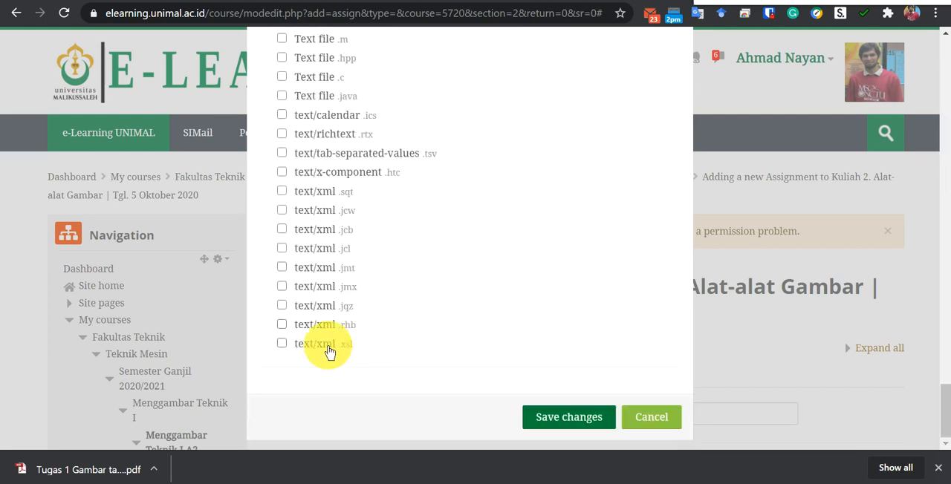
scroll(330, 272, up, 12)
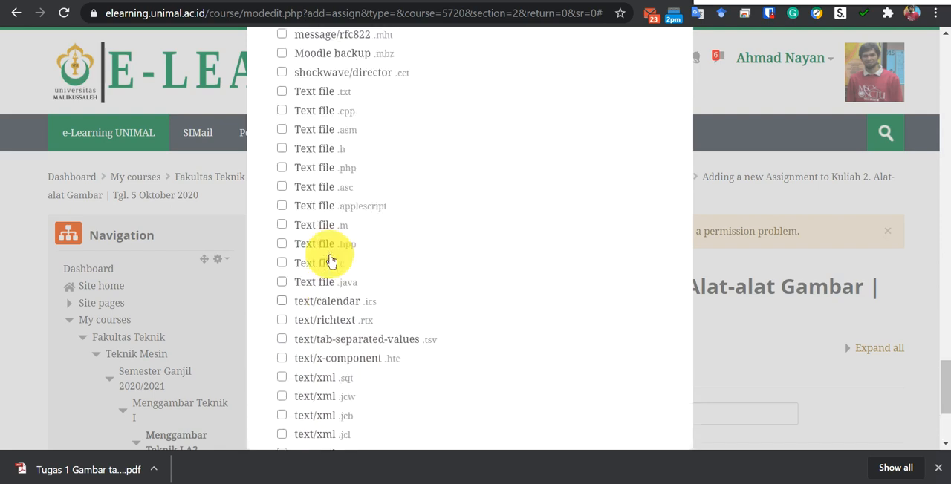
scroll(331, 255, up, 15)
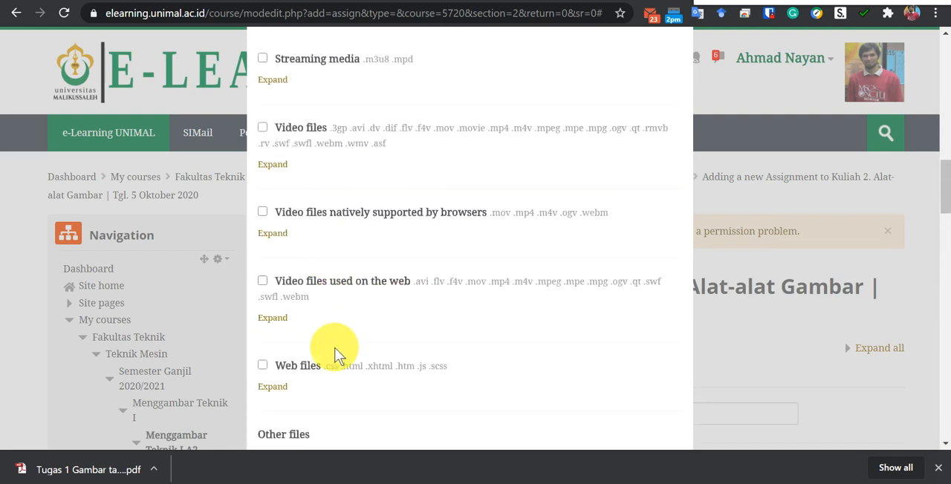
scroll(334, 338, down, 4)
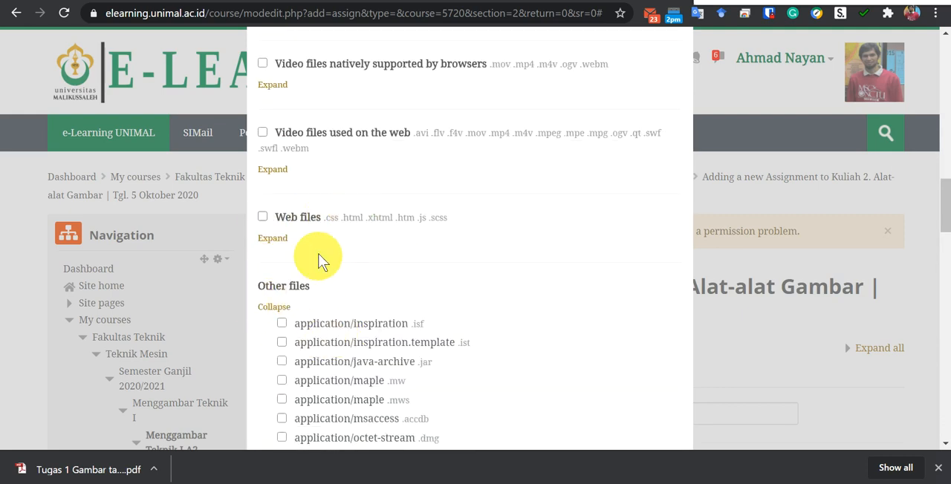
click(277, 239)
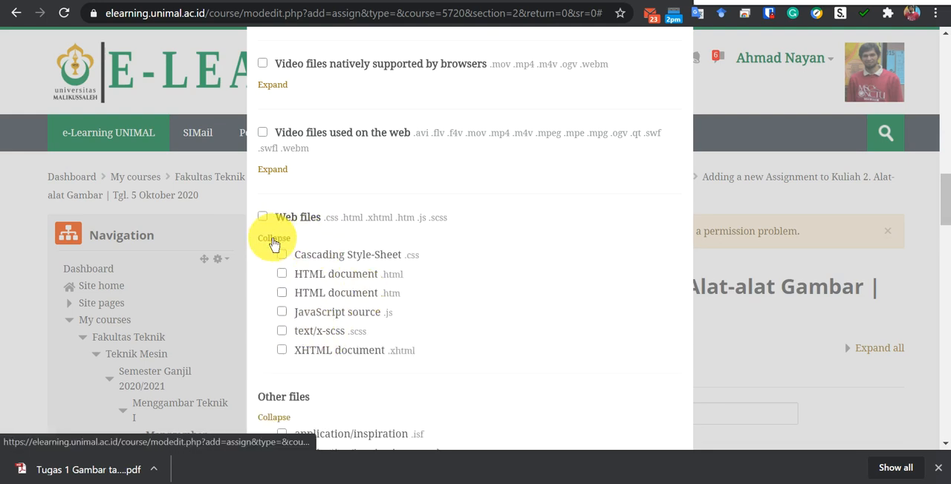
click(274, 239)
scroll(330, 198, up, 2)
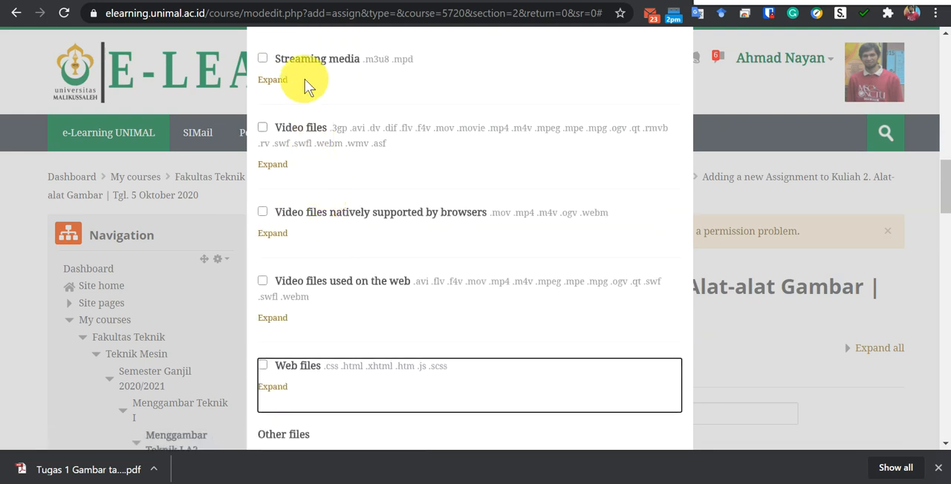
scroll(339, 197, up, 3)
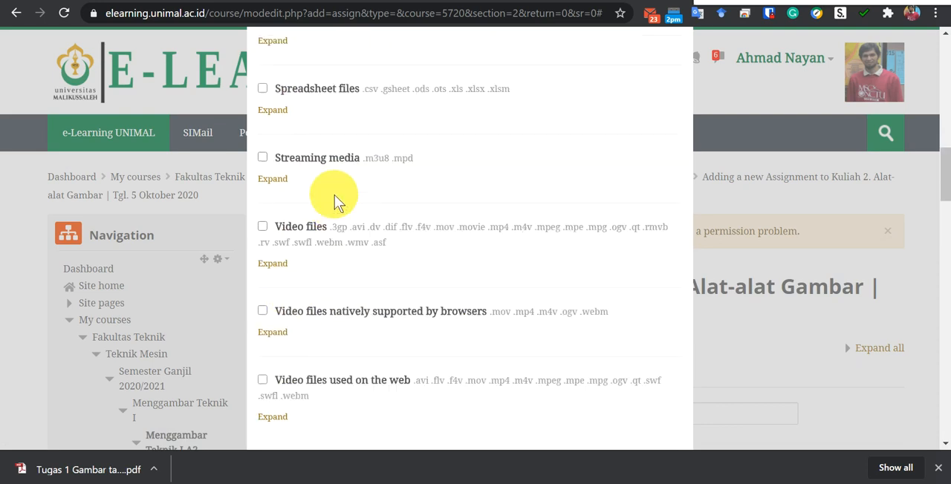
scroll(331, 179, up, 2)
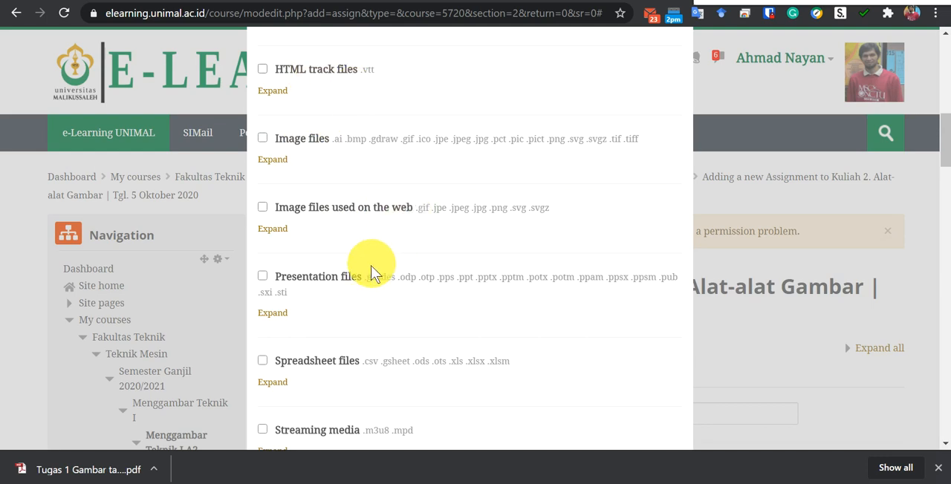
scroll(374, 269, up, 4)
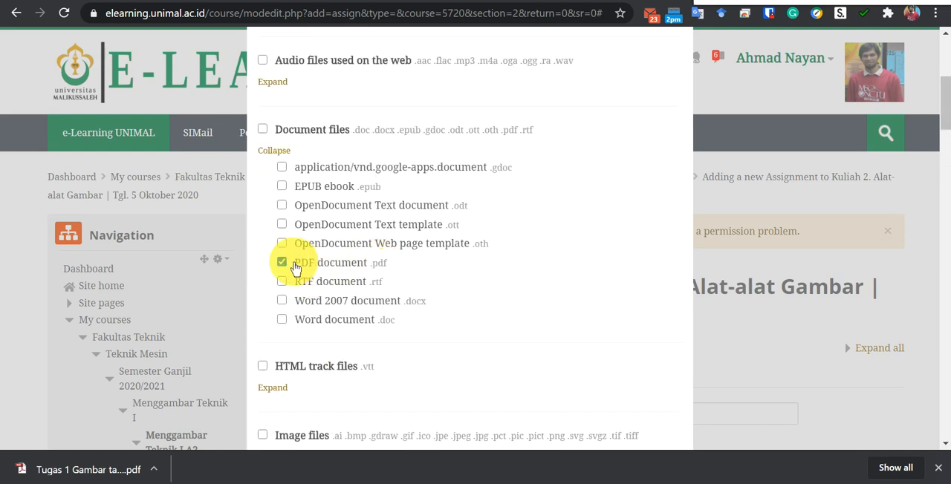
Save the accepted file type selection.
scroll(462, 273, down, 20)
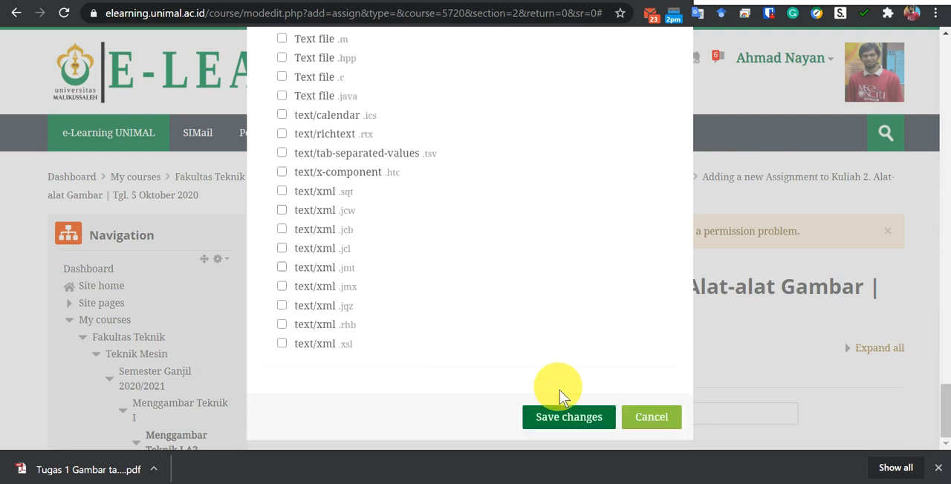
click(562, 417)
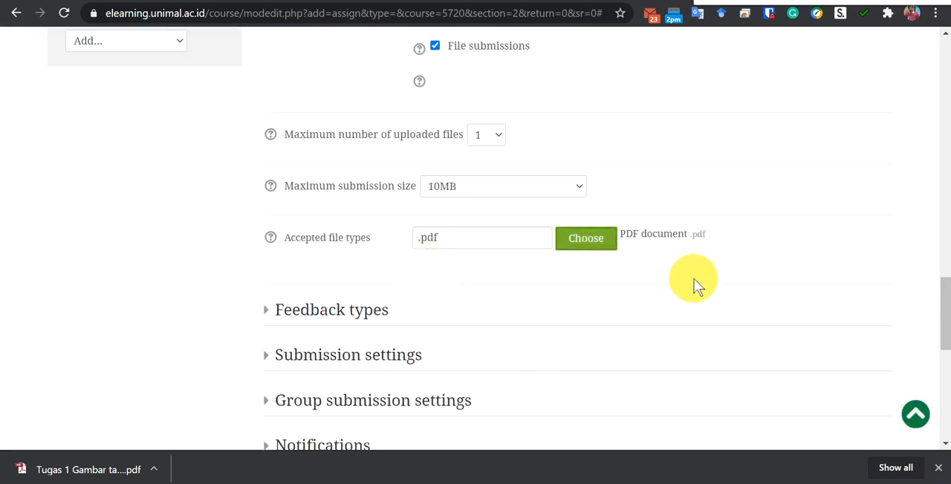
Read the help on feedback comments in the feedback types and disable Feedback comments.
scroll(227, 301, down, 3)
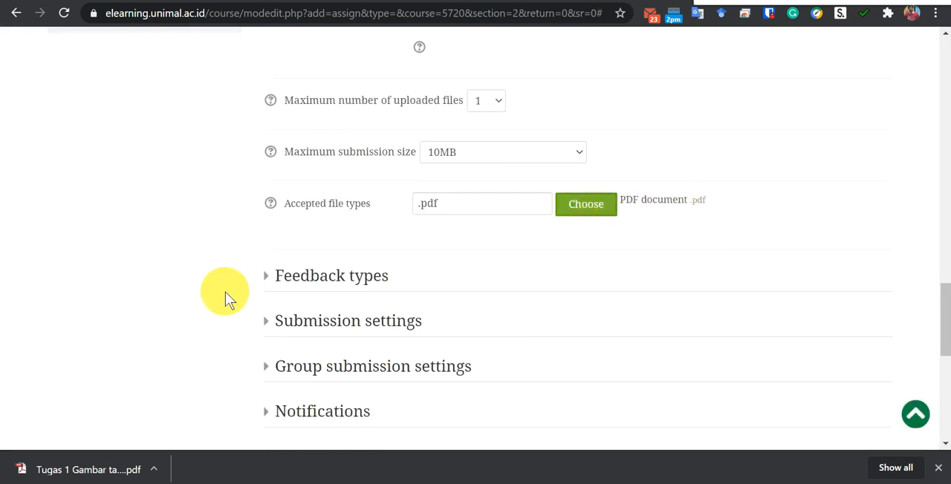
click(267, 164)
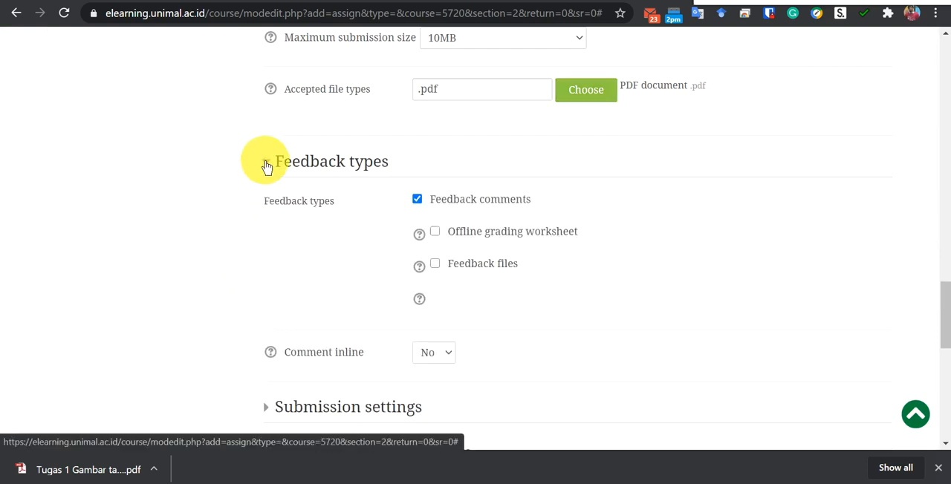
click(419, 238)
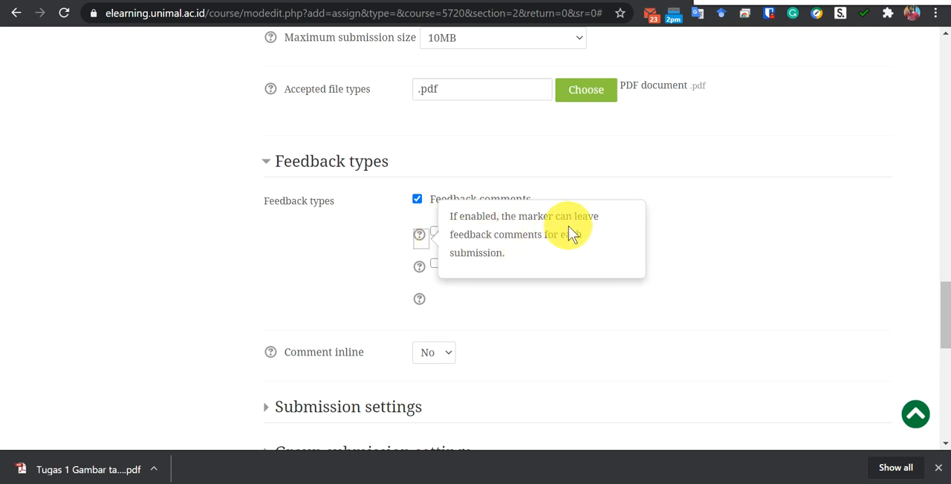
click(343, 225)
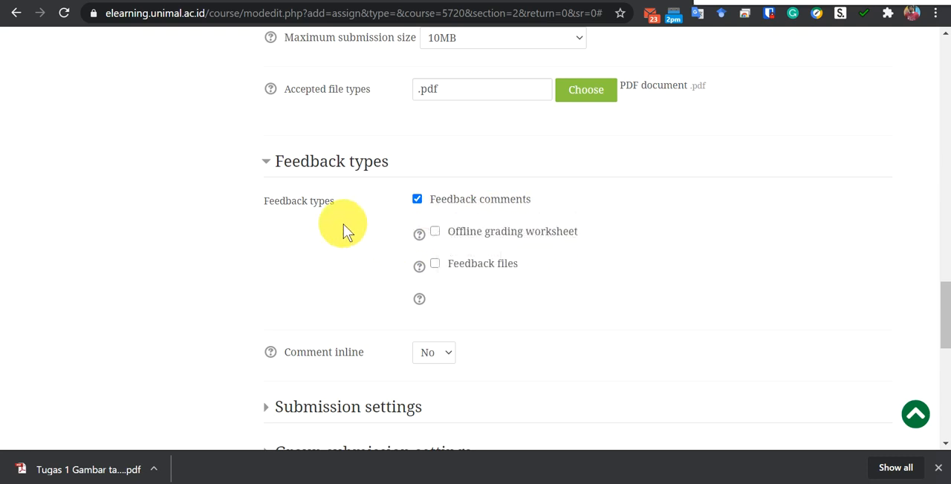
click(418, 200)
In the submission settings, require students to click the submit button and keep the submission statement requirement at No.
scroll(222, 260, down, 2)
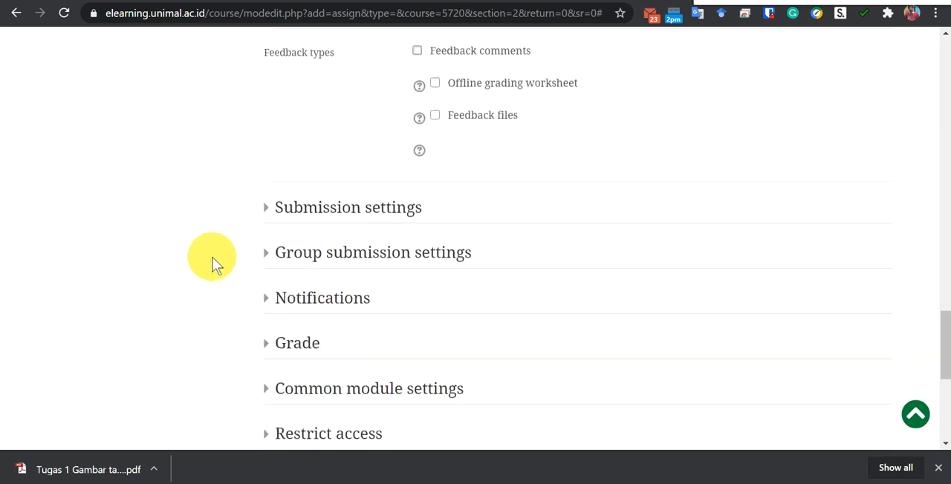
click(269, 215)
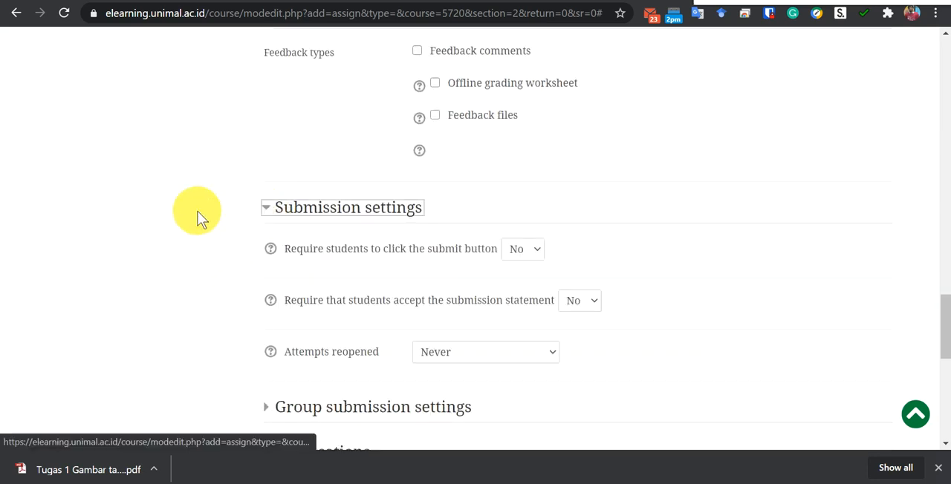
scroll(197, 215, down, 2)
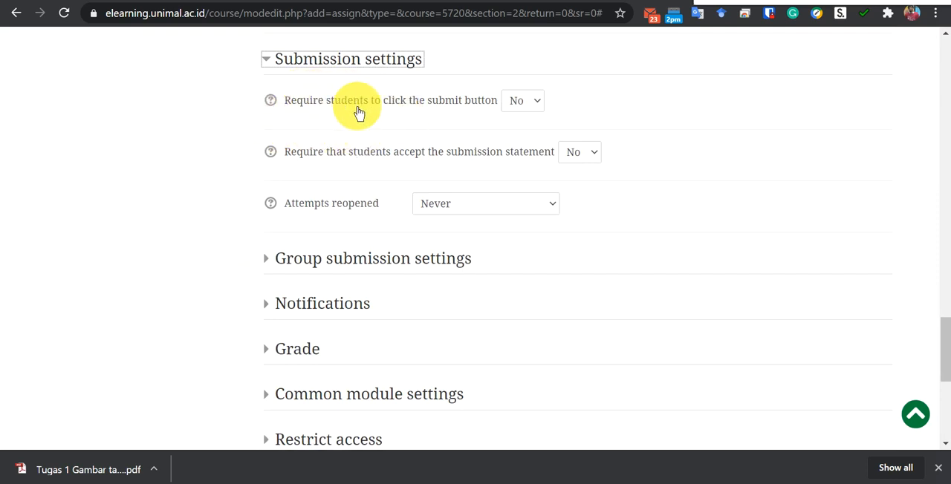
click(537, 105)
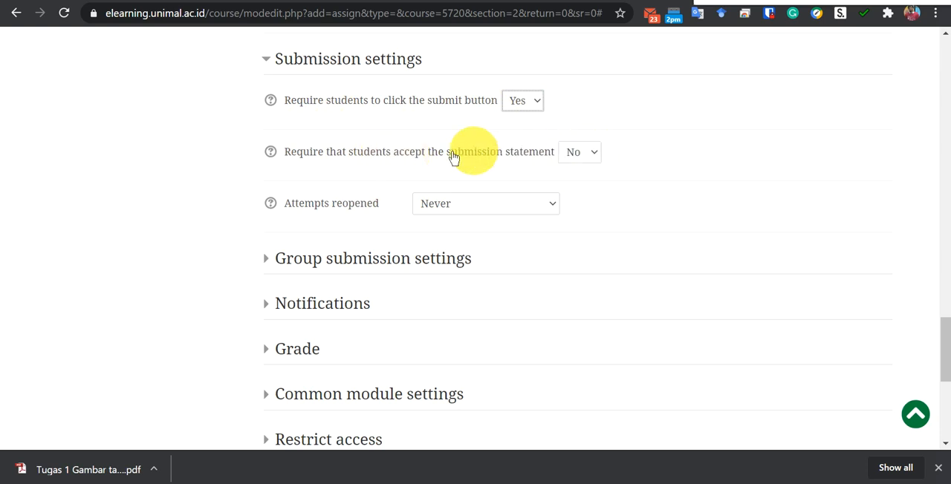
click(595, 153)
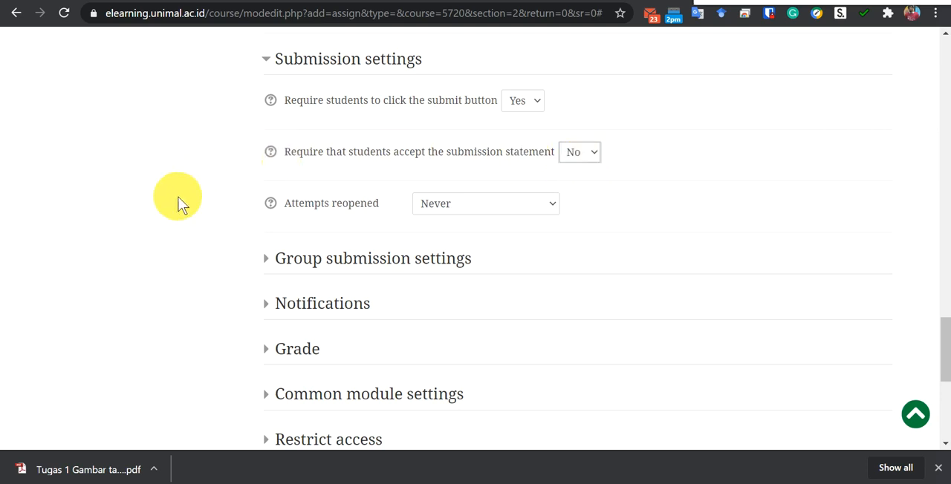
Check the available options for reopening attempts and read the help on Attempts reopened.
scroll(178, 197, down, 1)
click(552, 138)
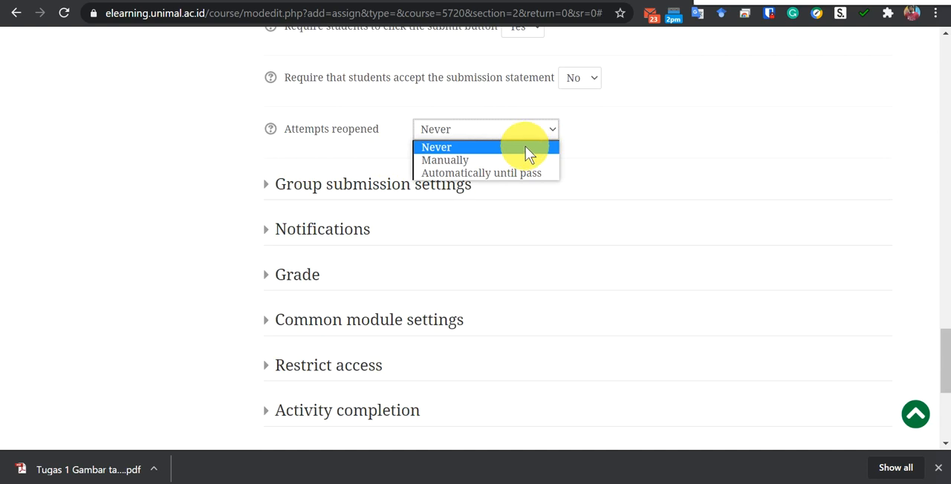
click(525, 147)
click(271, 131)
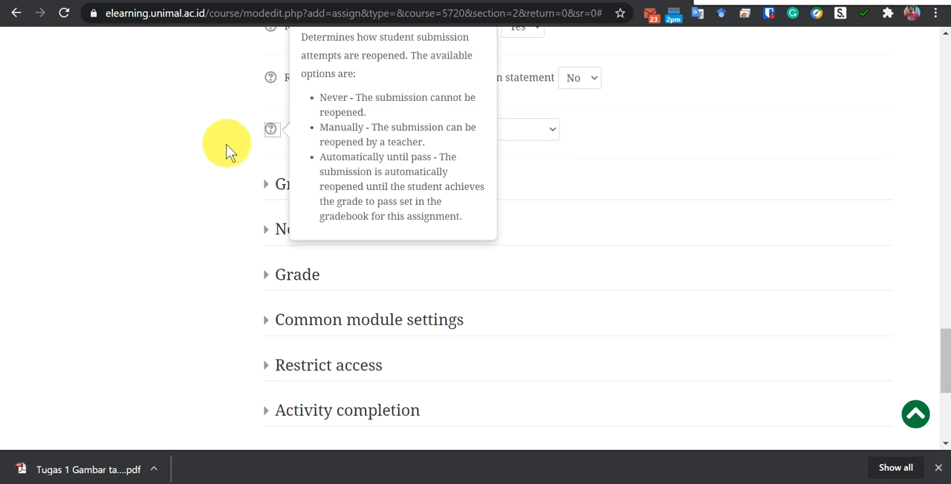
scroll(223, 154, up, 1)
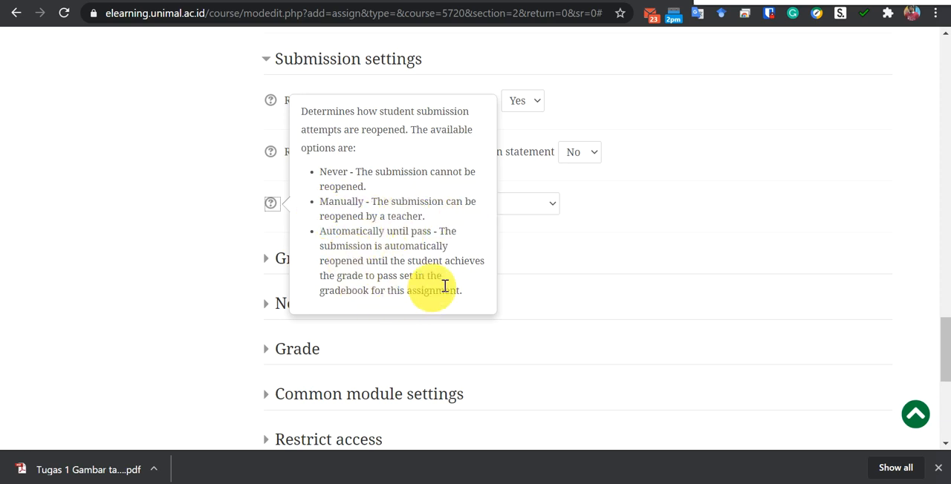
click(609, 250)
Set Attempts reopened to Manually and limit the maximum attempts to 1.
click(547, 213)
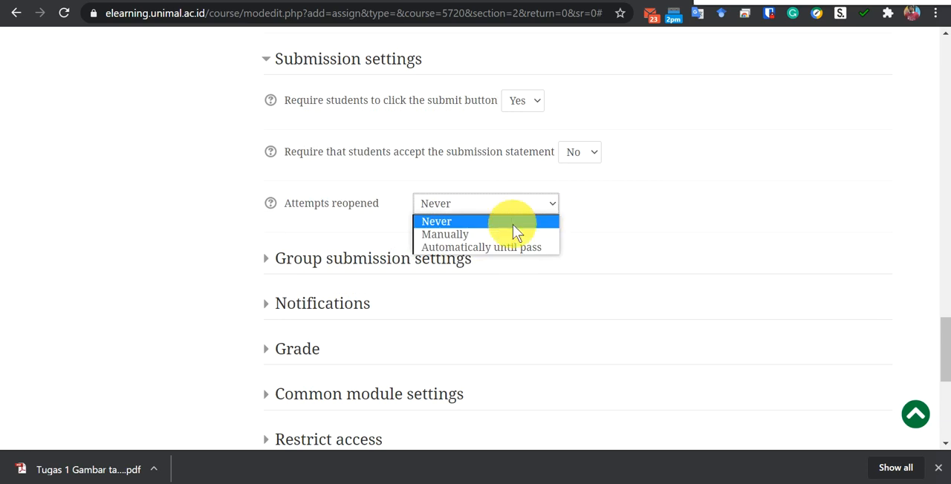
click(503, 236)
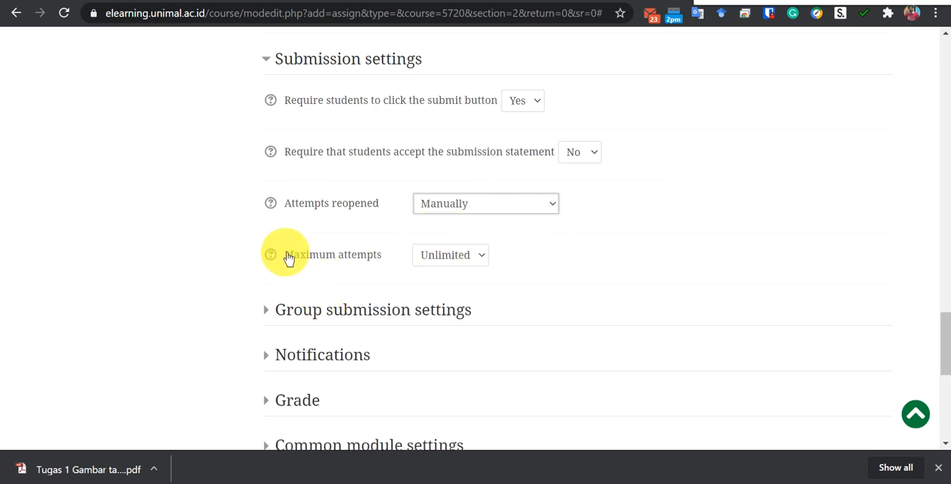
click(472, 257)
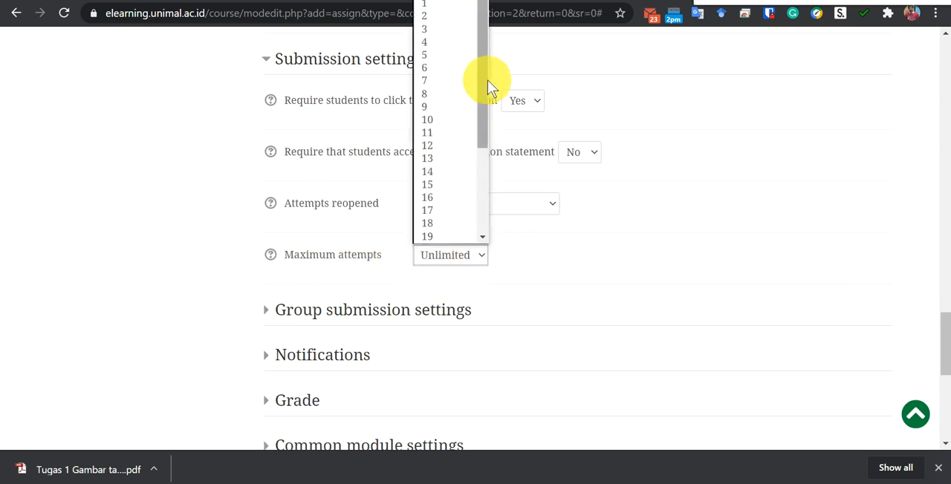
click(437, 5)
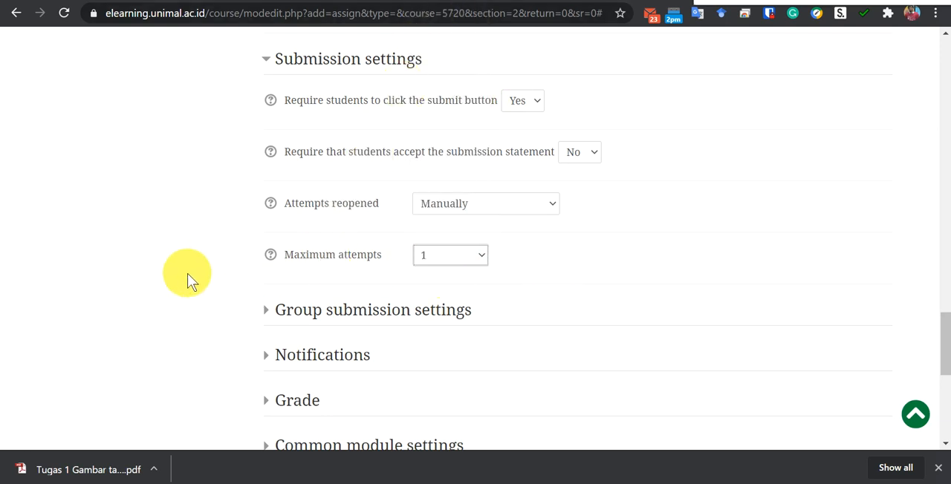
Review the group submission settings and the notification settings for graders and students.
scroll(183, 275, down, 1)
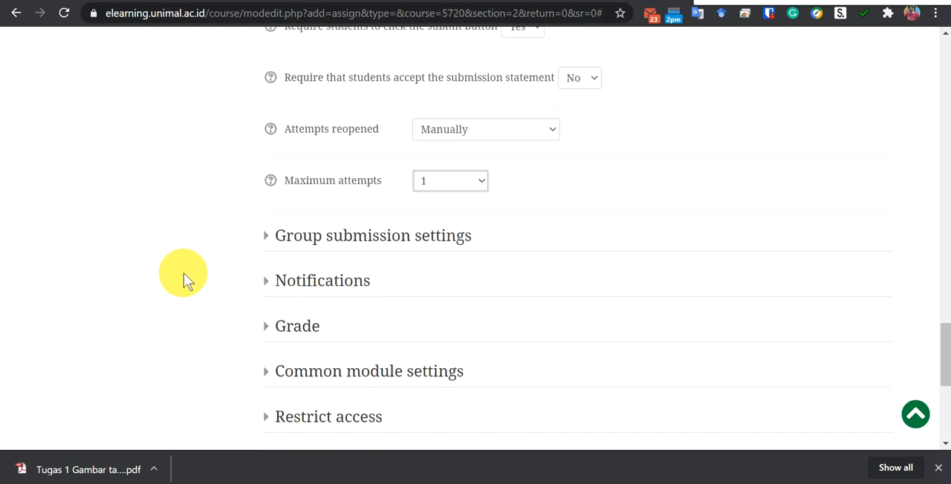
click(267, 243)
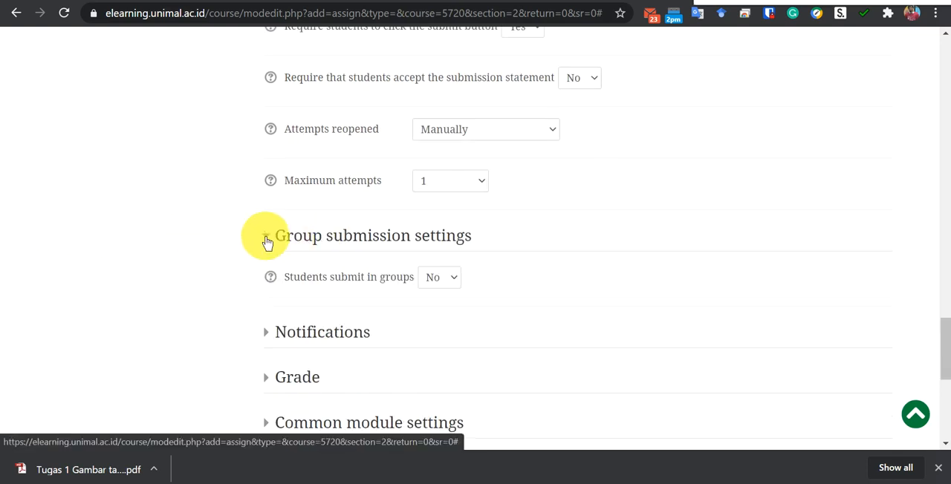
click(267, 243)
scroll(223, 220, down, 1)
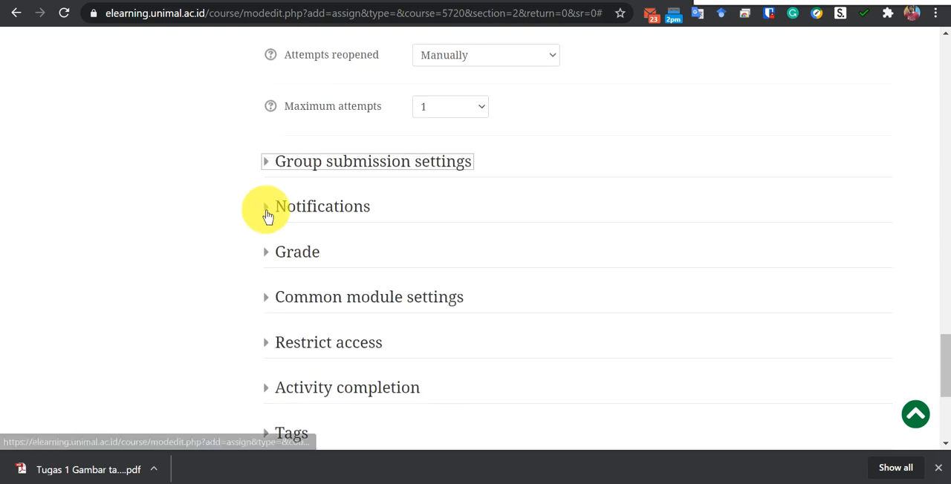
click(267, 215)
scroll(151, 221, down, 2)
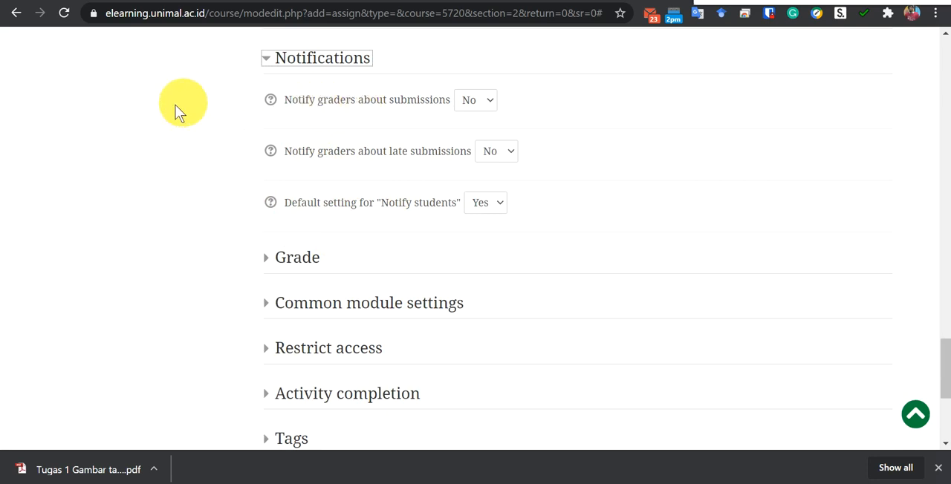
scroll(171, 115, up, 1)
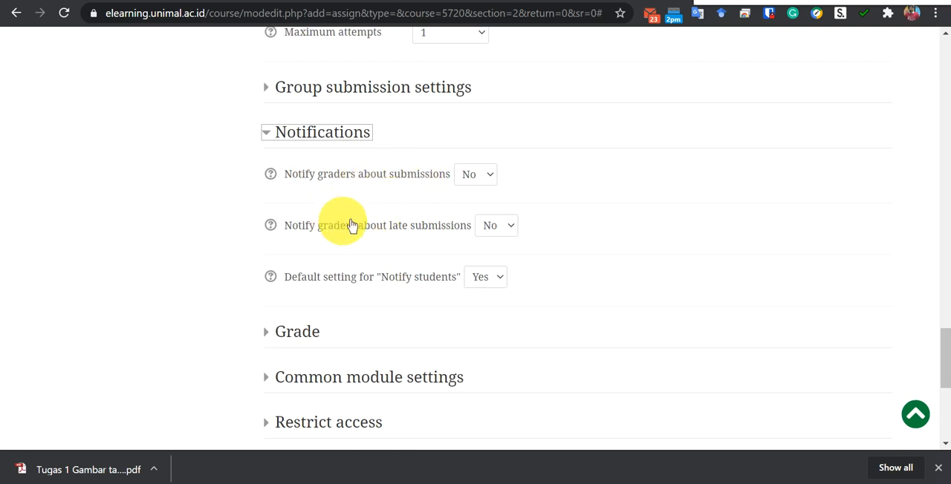
scroll(142, 172, down, 2)
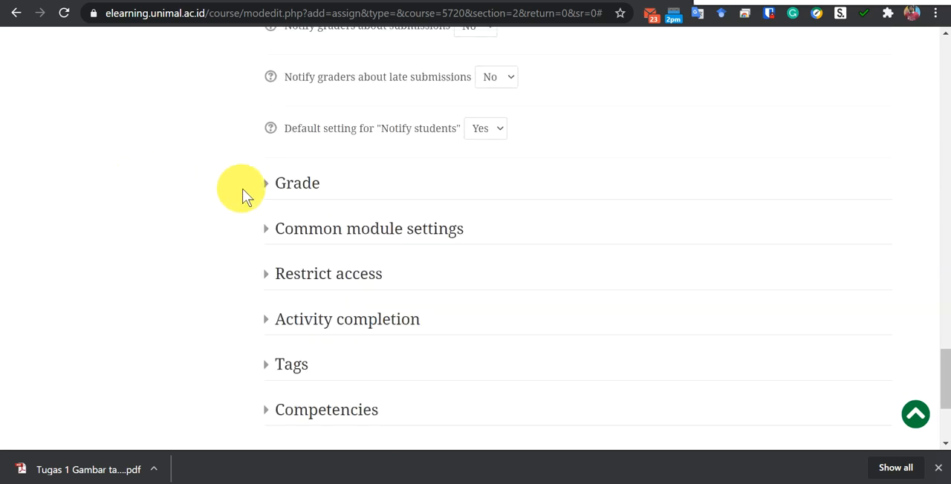
Examine the Grade section, including the maximum grade, grading method, grade category and grade to pass.
click(264, 186)
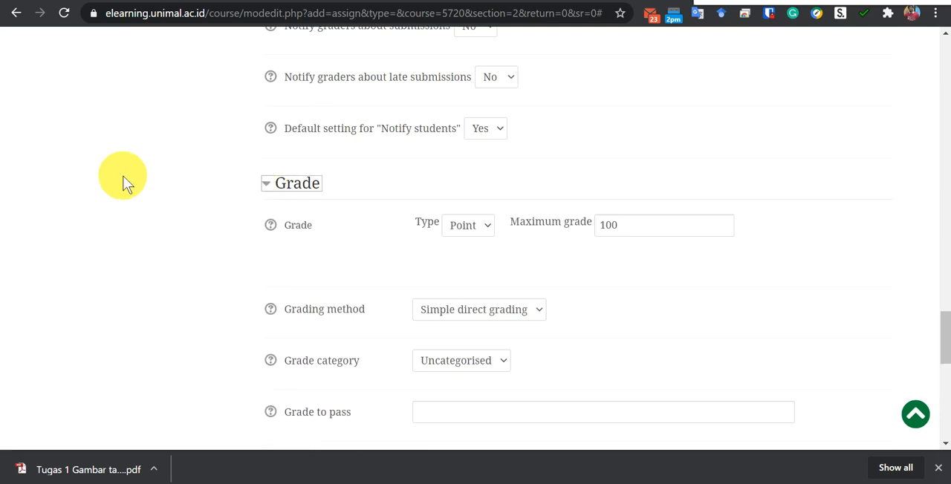
scroll(123, 183, down, 1)
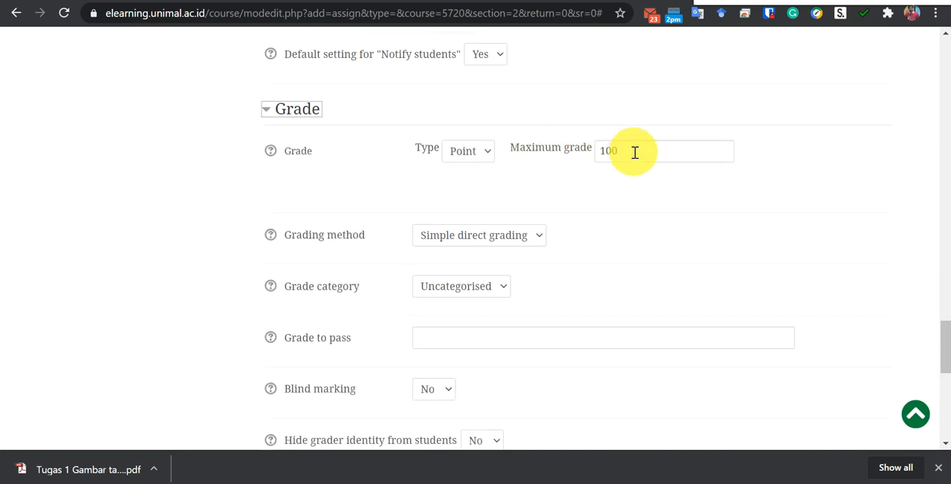
scroll(39, 207, down, 1)
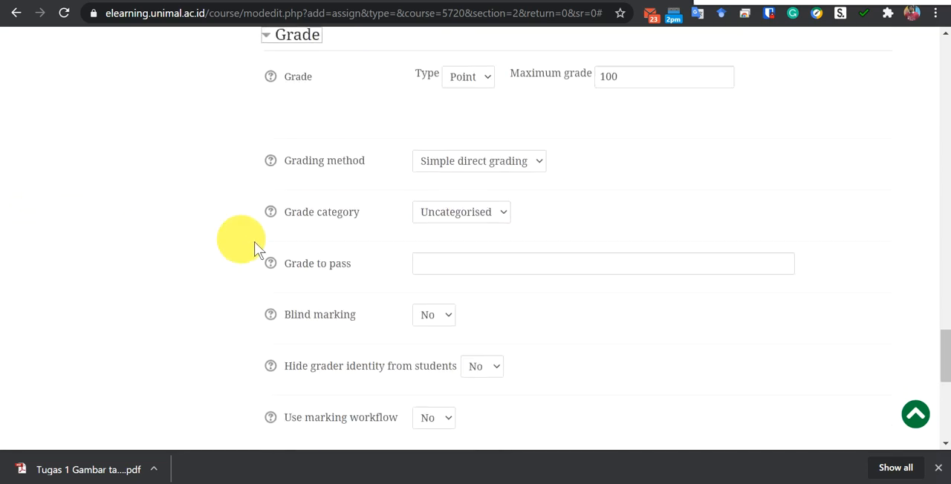
click(450, 262)
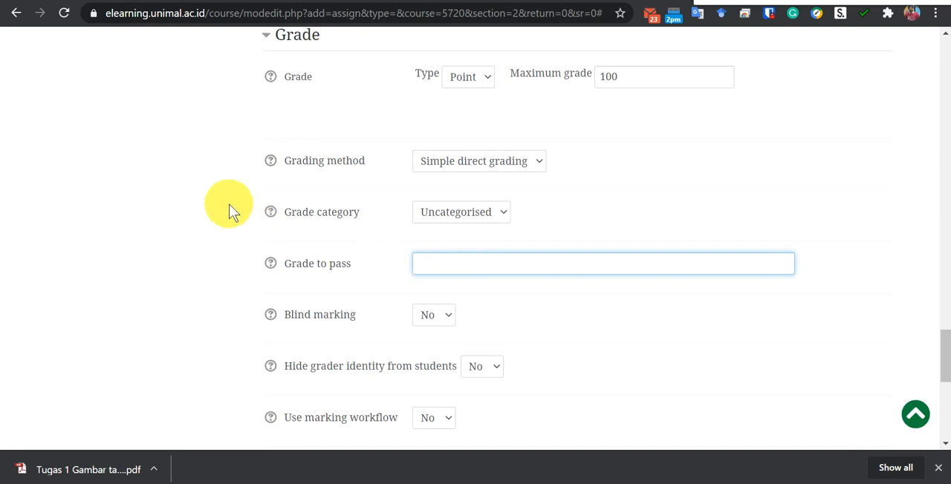
scroll(180, 213, down, 2)
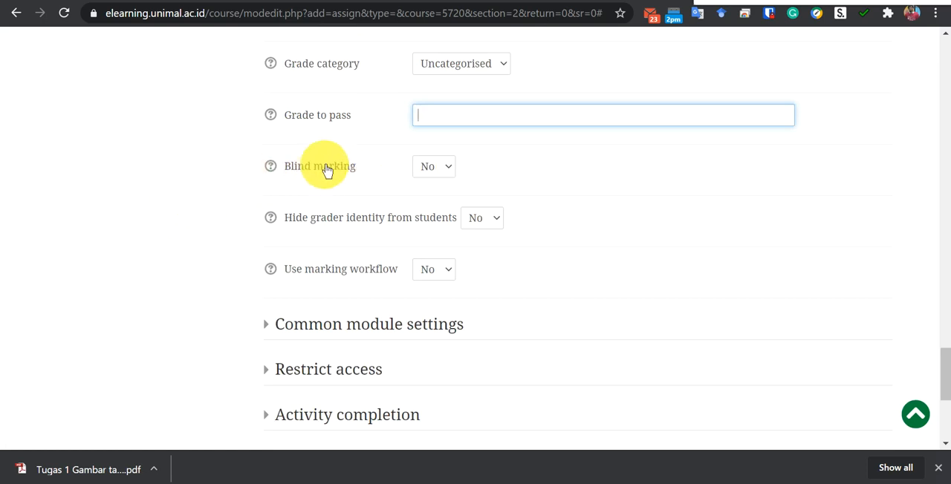
Try Blind marking set to Yes and return it to No.
click(447, 169)
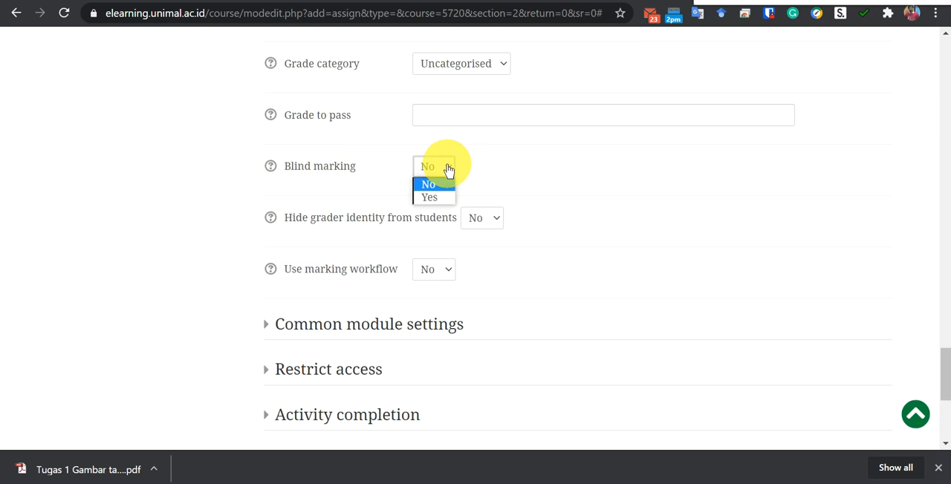
click(376, 170)
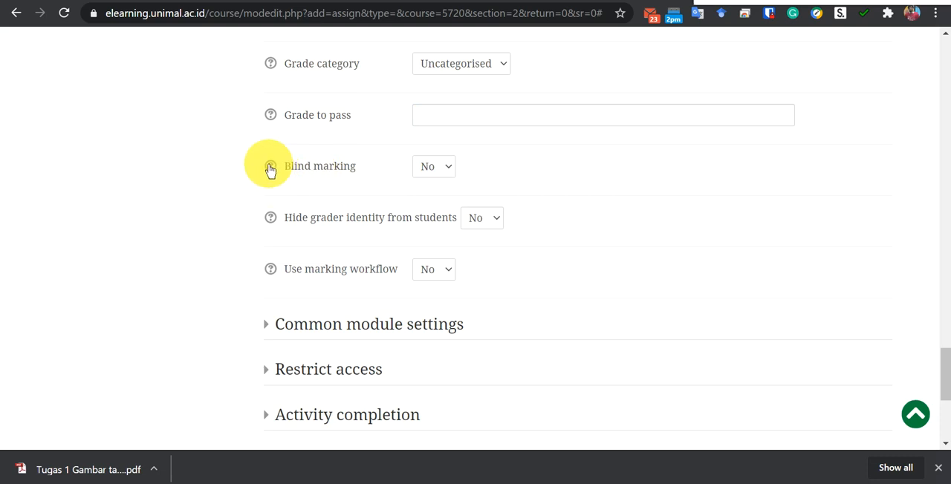
click(438, 171)
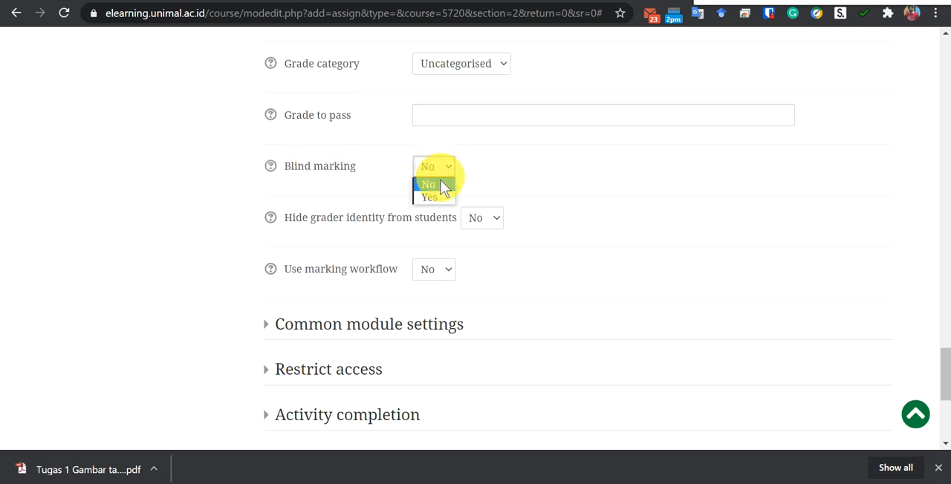
click(438, 197)
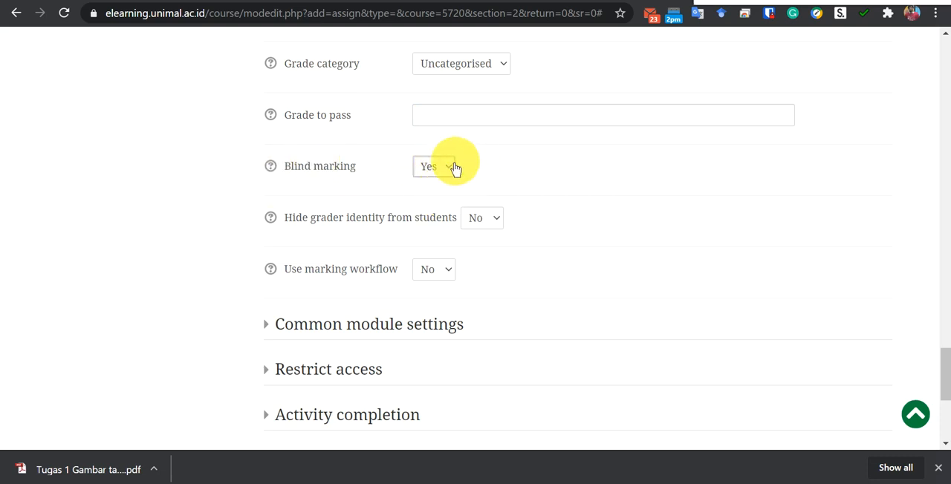
click(448, 171)
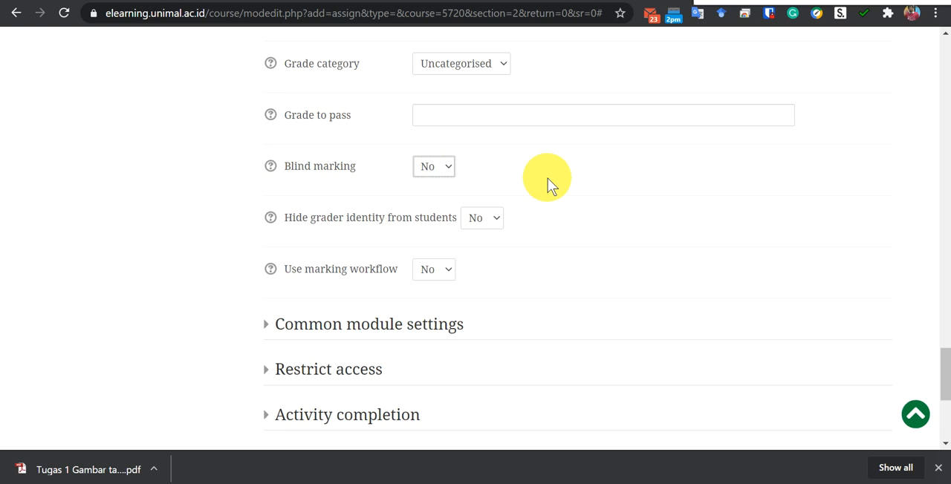
Read the help on hiding the grader identity from students and set that option to Yes.
scroll(547, 184, down, 1)
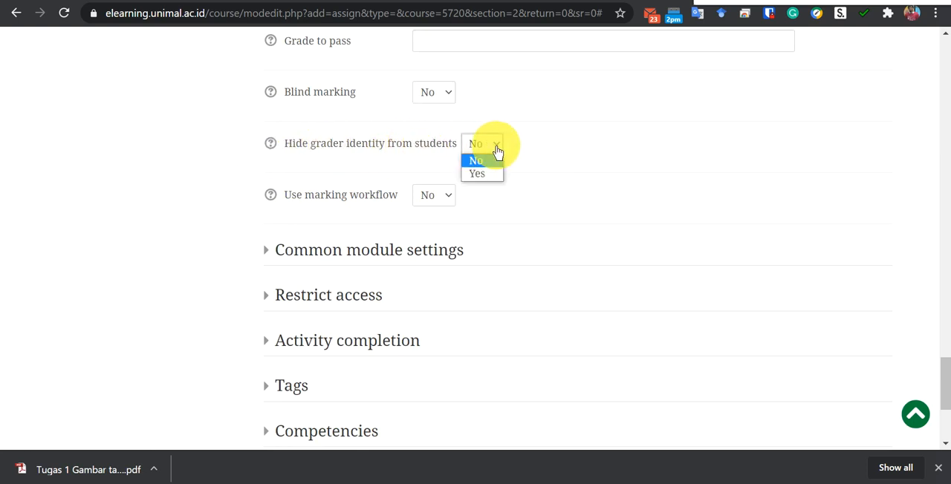
click(269, 144)
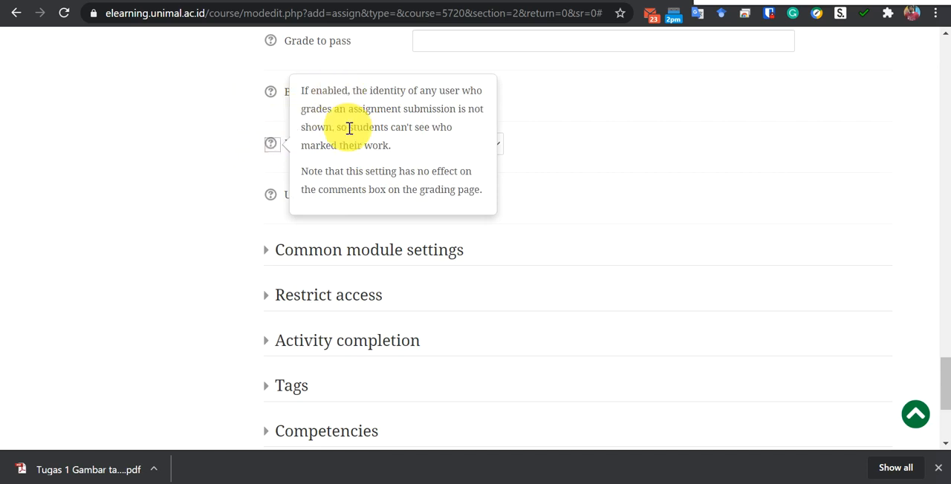
click(568, 150)
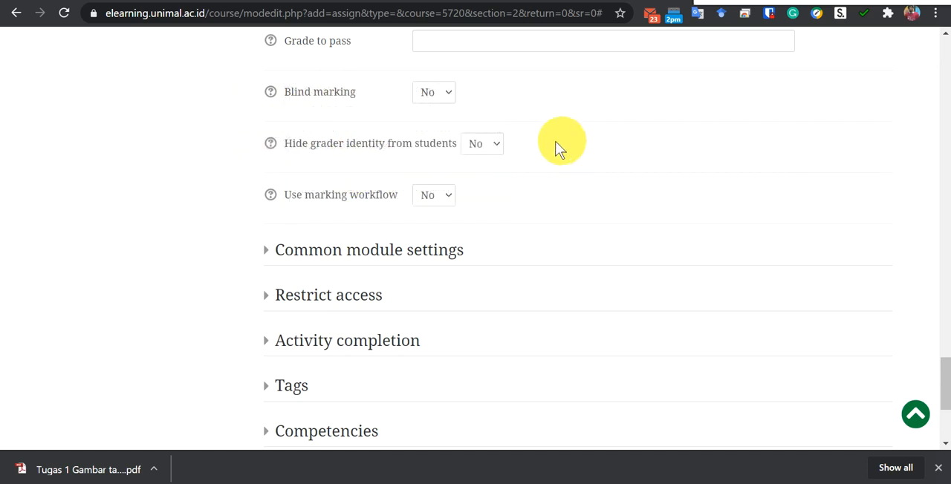
click(494, 145)
click(479, 174)
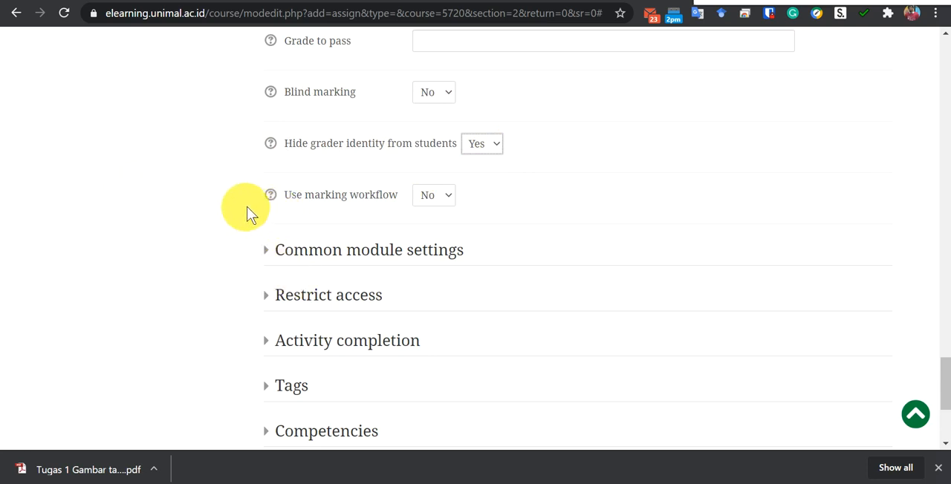
Check the options for Use marking workflow and read its help.
click(448, 199)
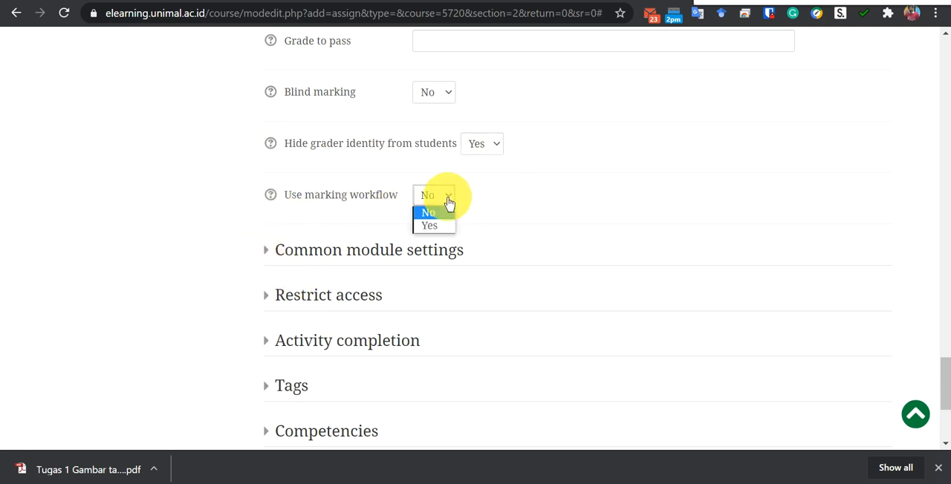
click(445, 202)
click(271, 197)
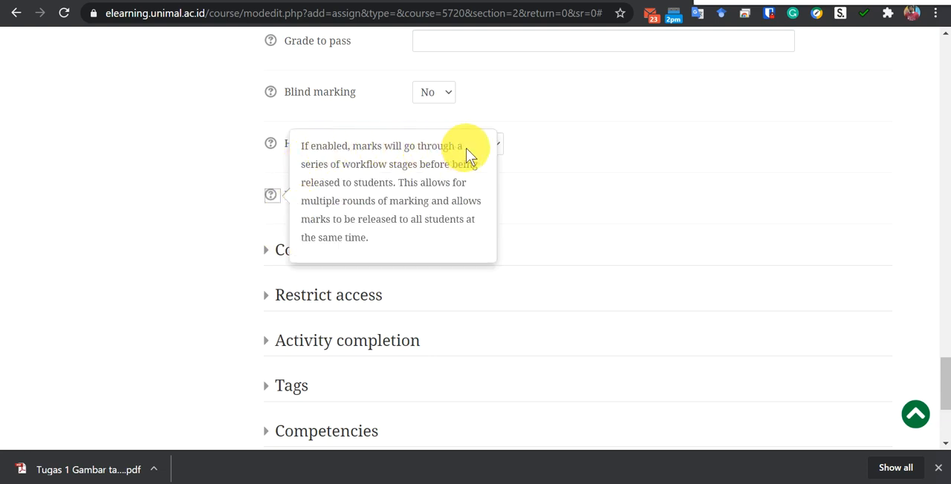
click(260, 188)
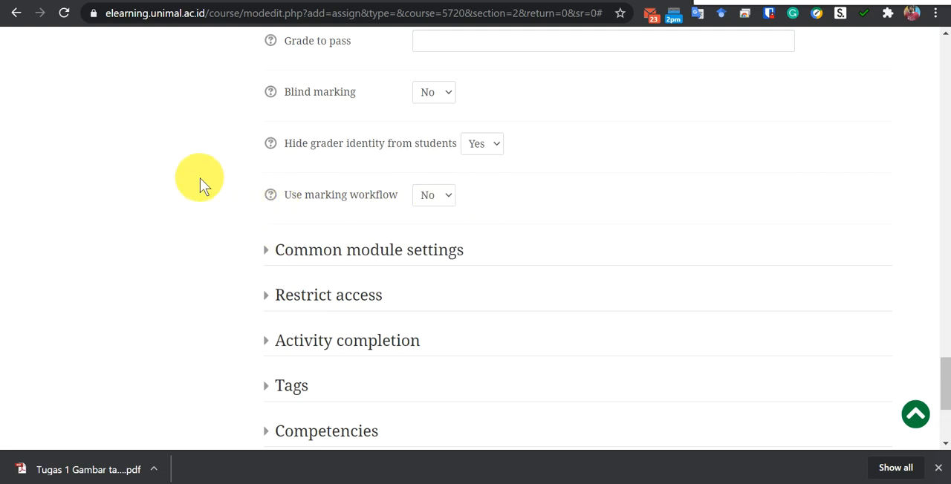
Set completion tracking to Show activity as complete when conditions are met, requiring students to view, receive a grade and submit.
scroll(199, 184, down, 1)
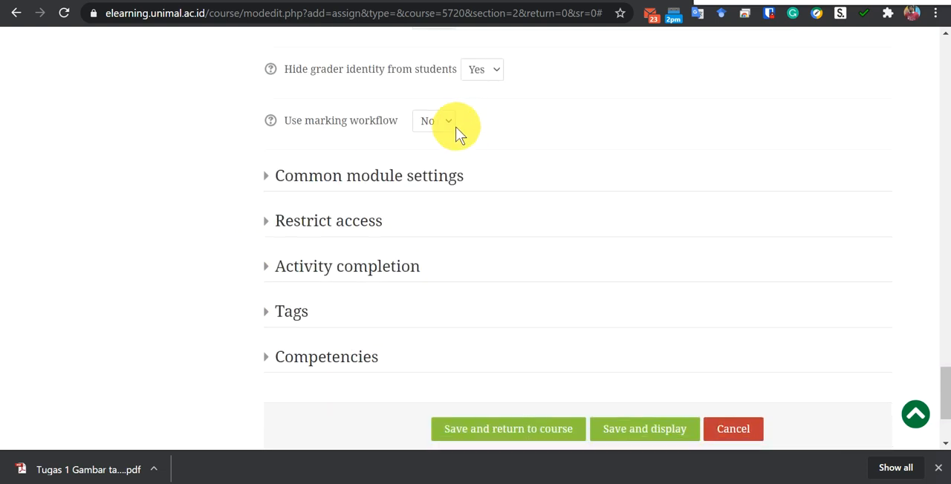
click(272, 221)
scroll(363, 169, down, 2)
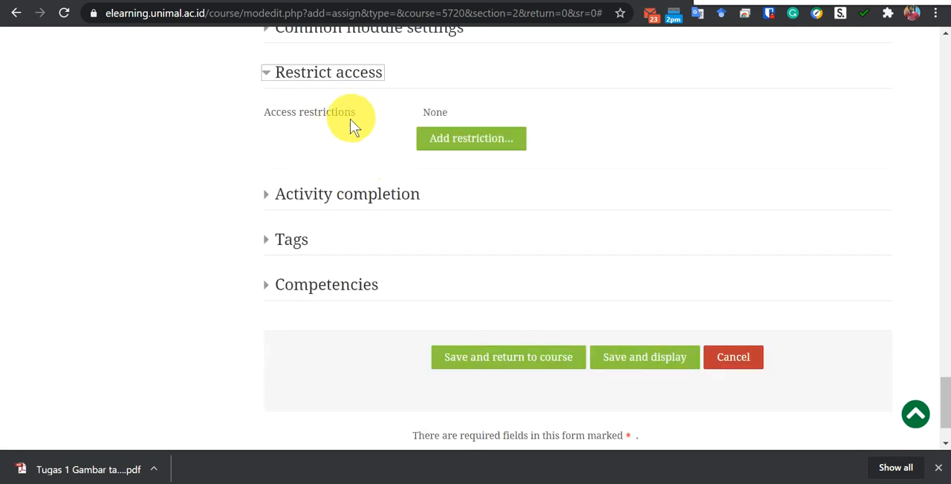
click(264, 195)
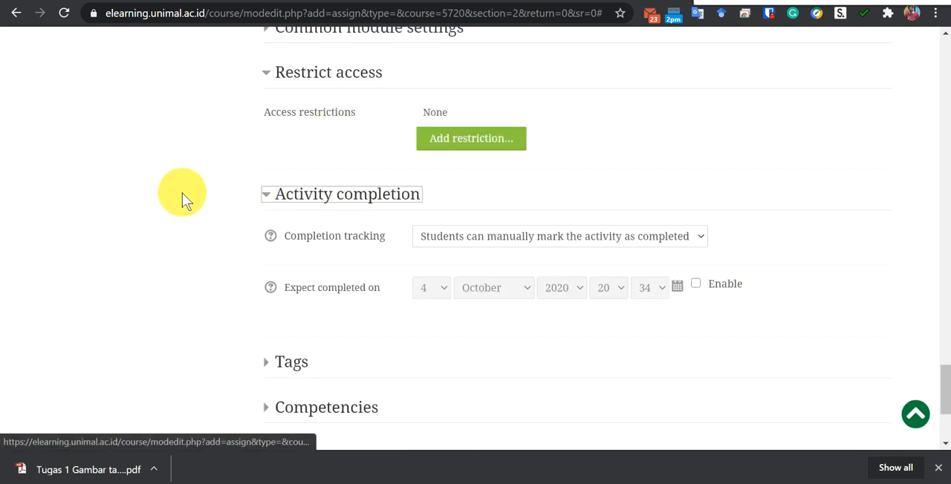
scroll(255, 186, down, 2)
click(554, 102)
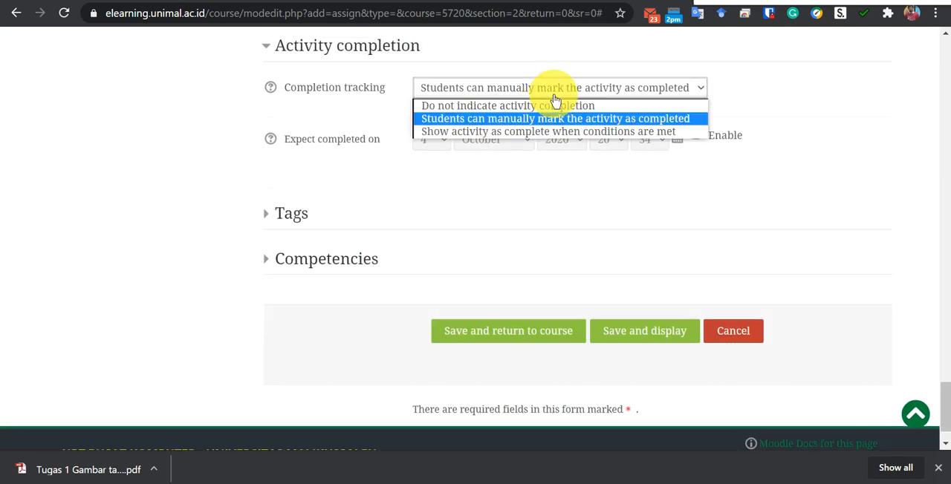
click(531, 132)
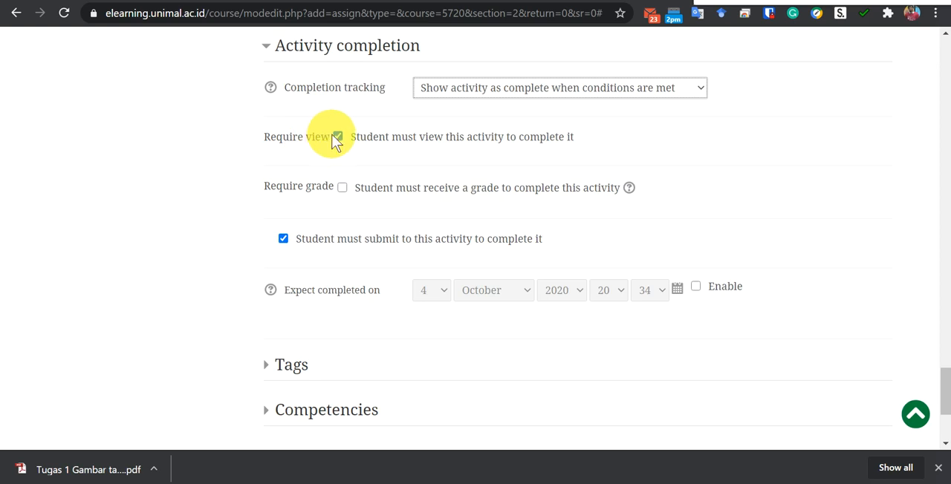
click(342, 188)
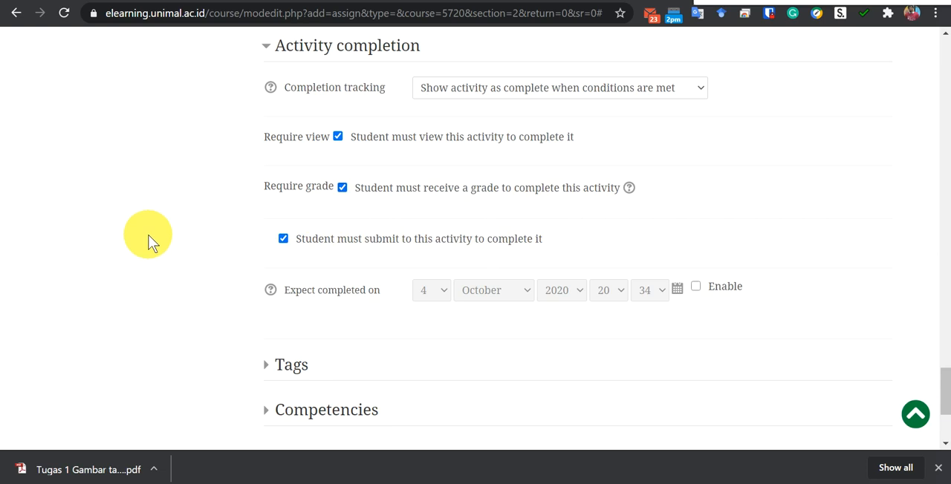
Save the assignment, return to the course and check the Tugas 1 Menggambar Teknik entry under Kuliah 2.
scroll(165, 229, down, 2)
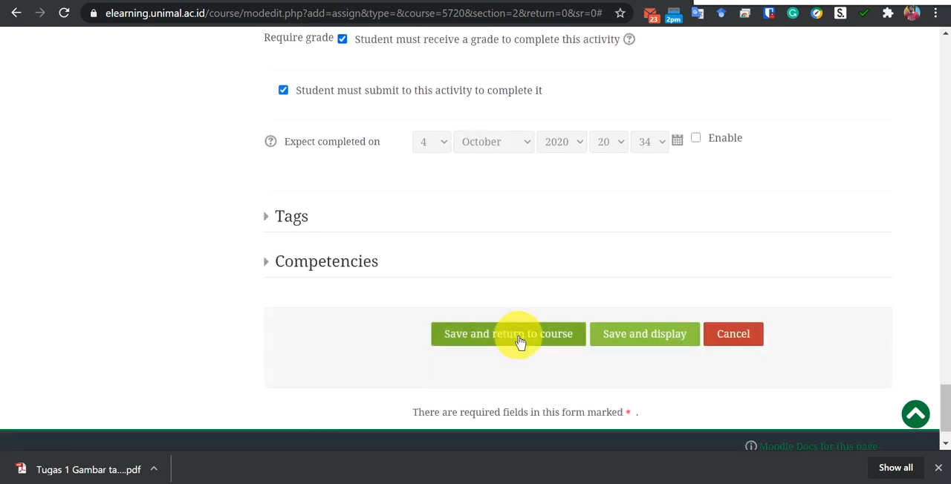
click(518, 339)
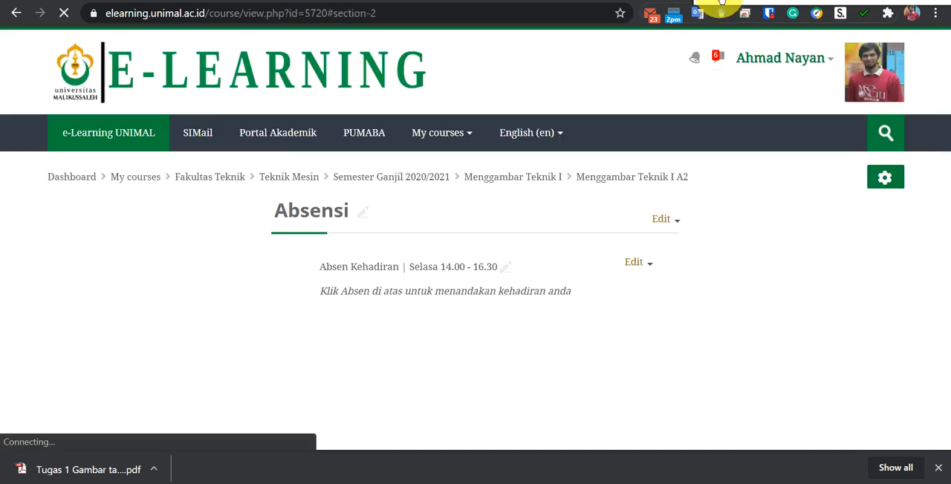
scroll(186, 228, down, 2)
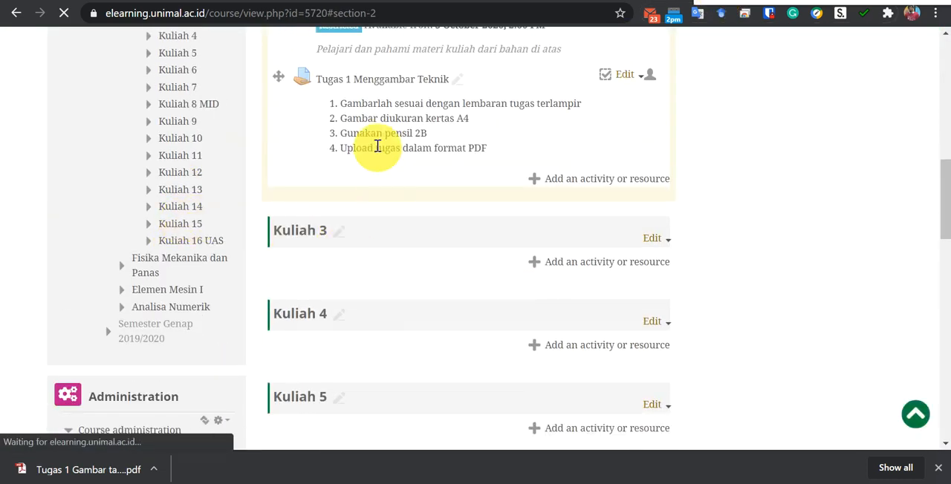
scroll(313, 145, up, 1)
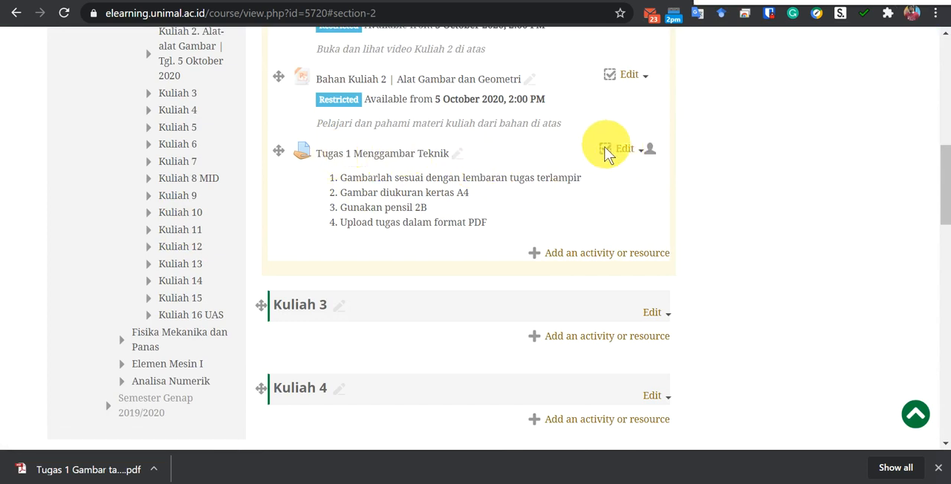
scroll(535, 176, up, 4)
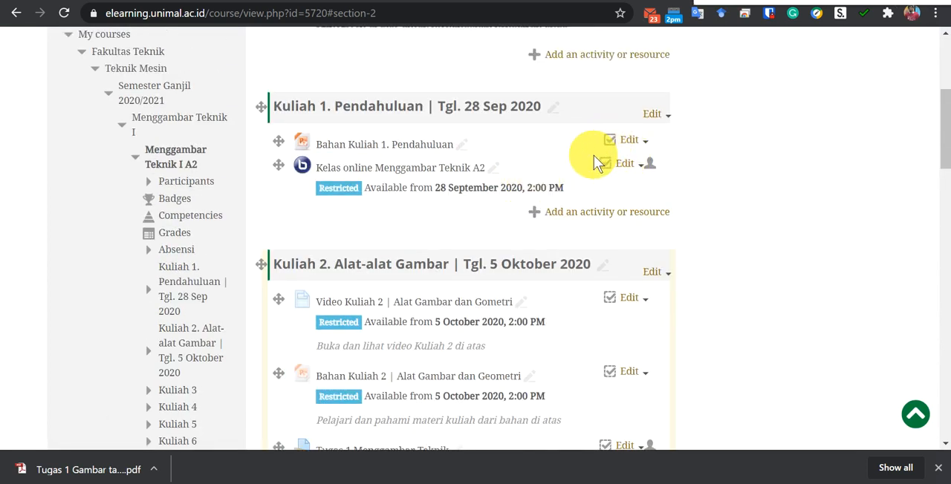
scroll(461, 365, down, 3)
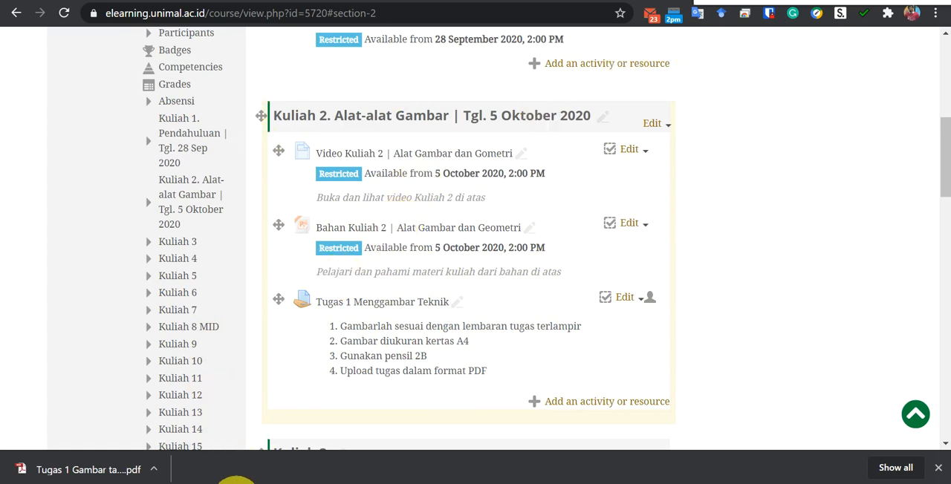
Switch to the Brave window with the student account and reload the Menggambar Teknik I A2 course from its course list.
click(237, 483)
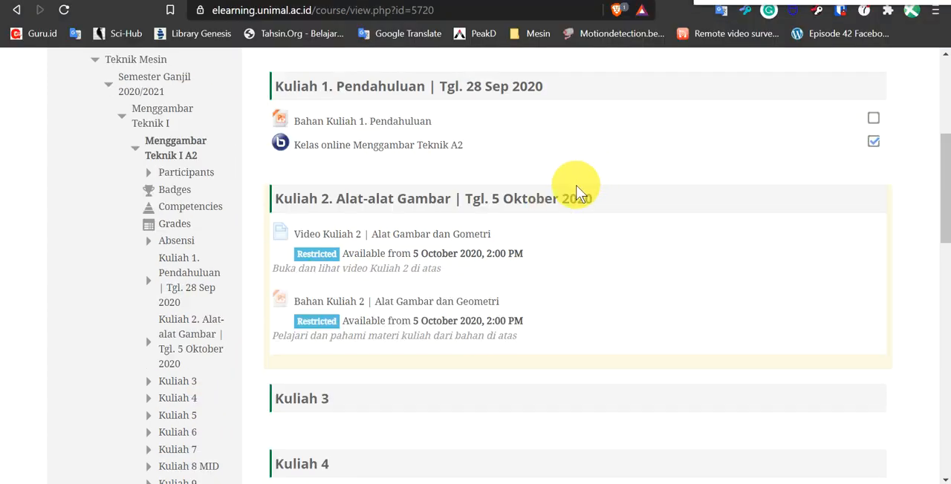
scroll(601, 203, up, 4)
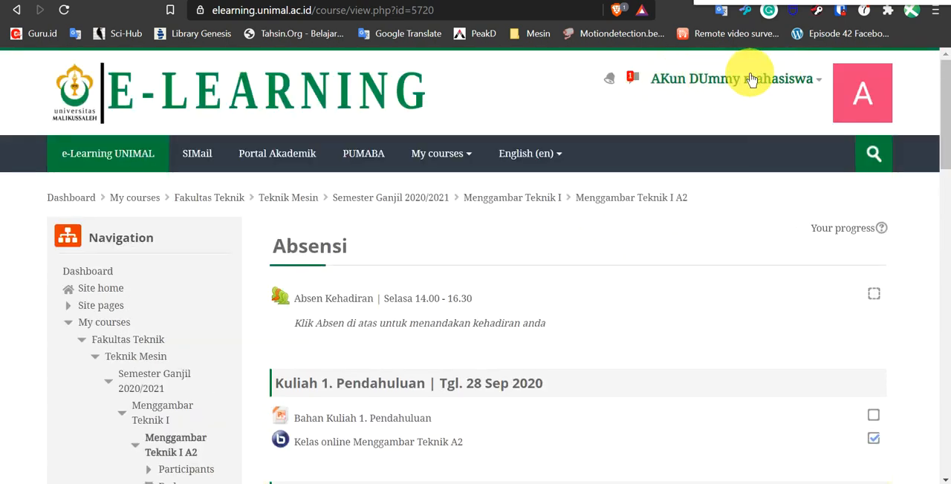
click(454, 163)
click(435, 162)
click(454, 163)
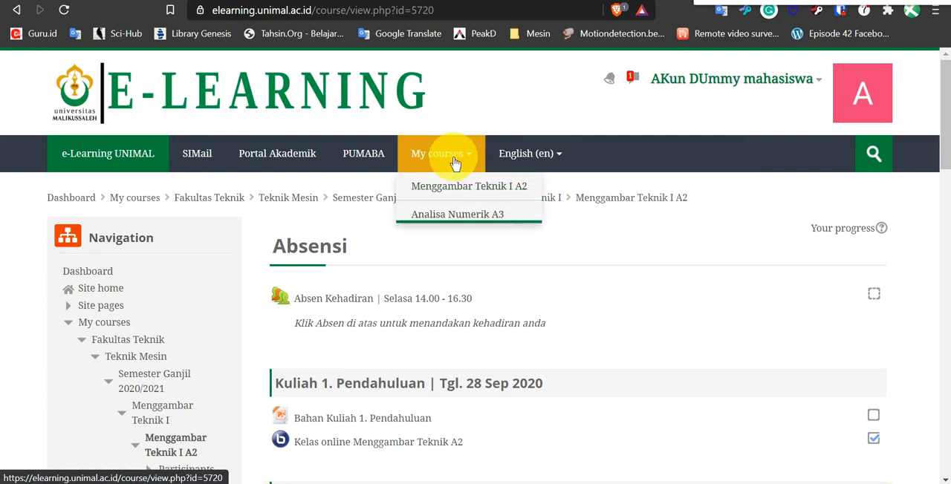
click(445, 190)
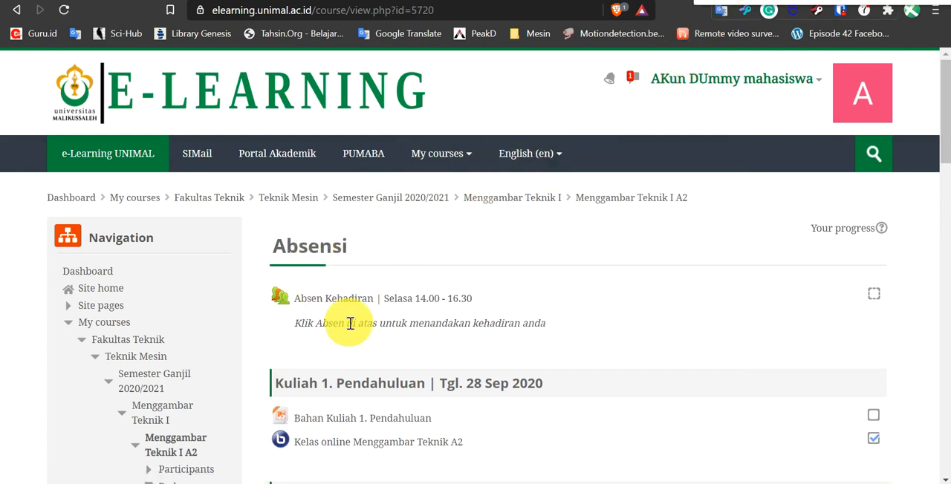
Open the Tugas 1 Menggambar Teknik assignment in Kuliah 2 as the student and view its submission status.
scroll(369, 297, down, 1)
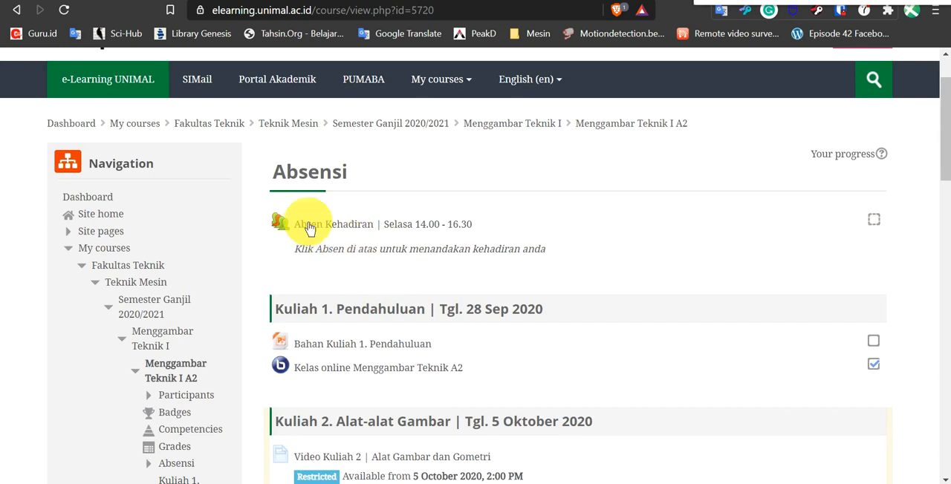
scroll(721, 243, down, 2)
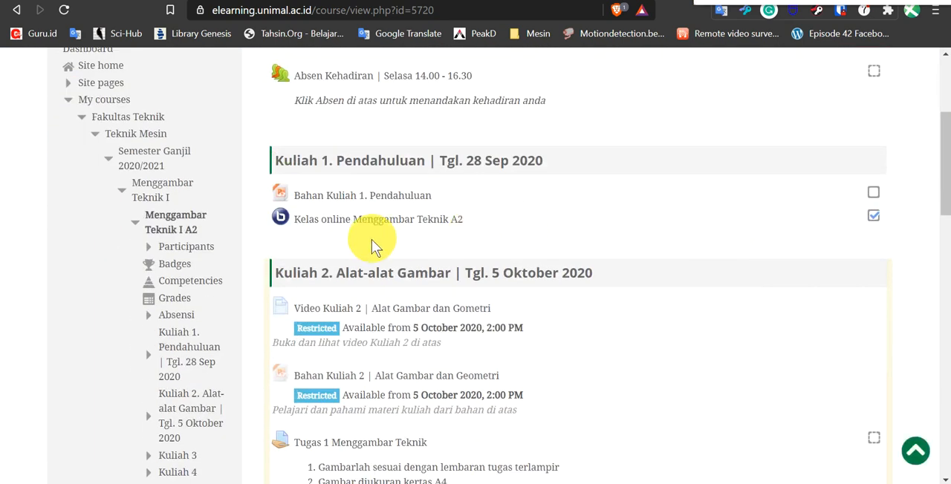
scroll(367, 244, down, 2)
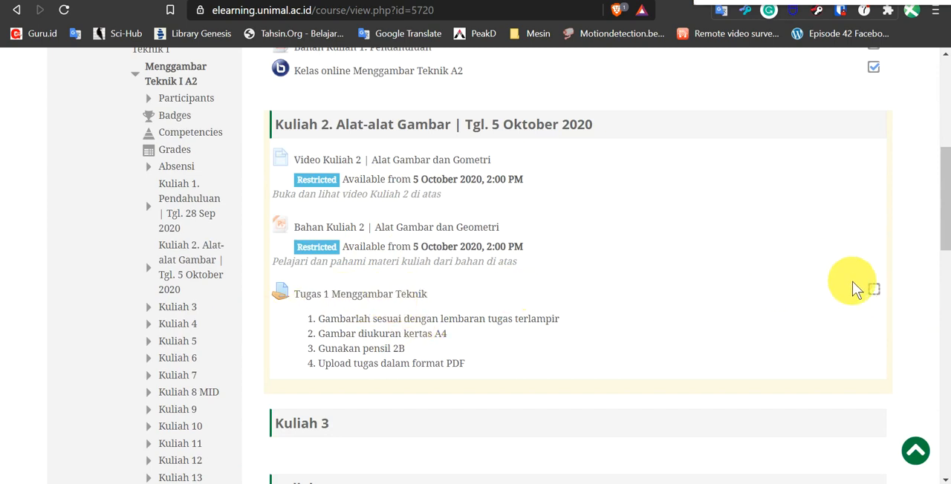
click(352, 300)
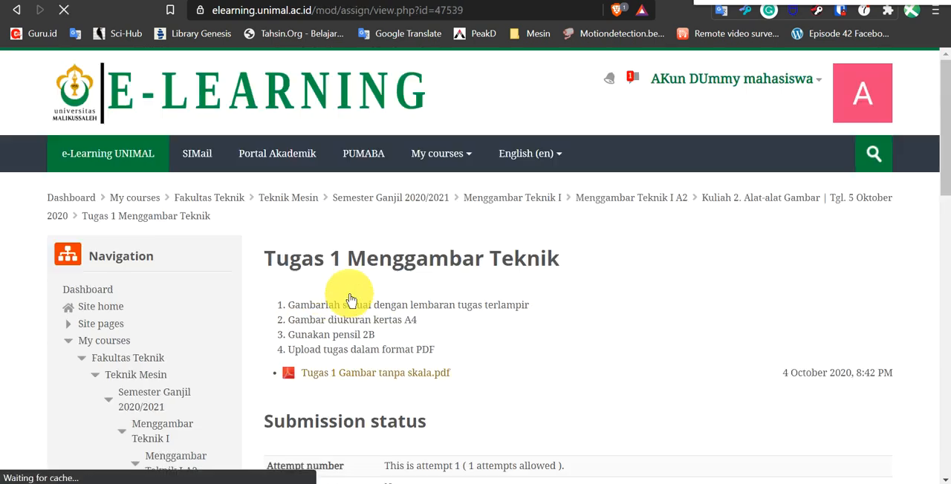
scroll(587, 273, down, 2)
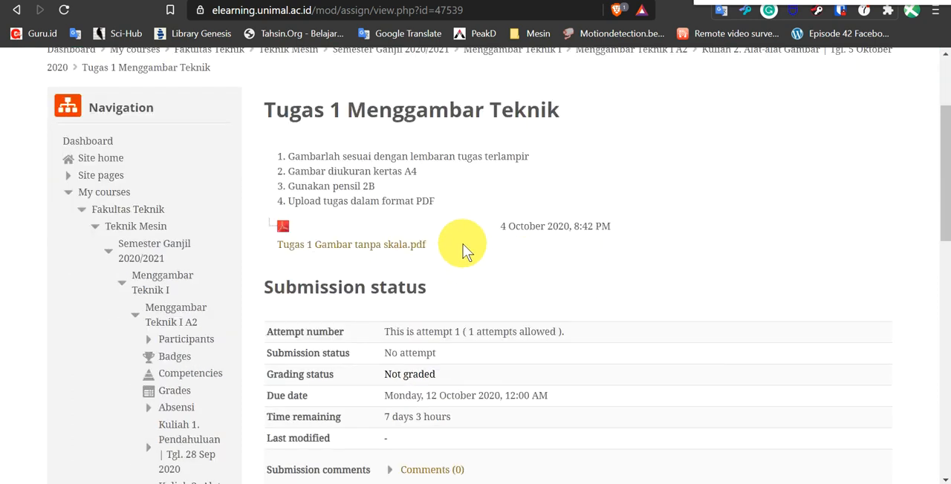
scroll(463, 246, down, 2)
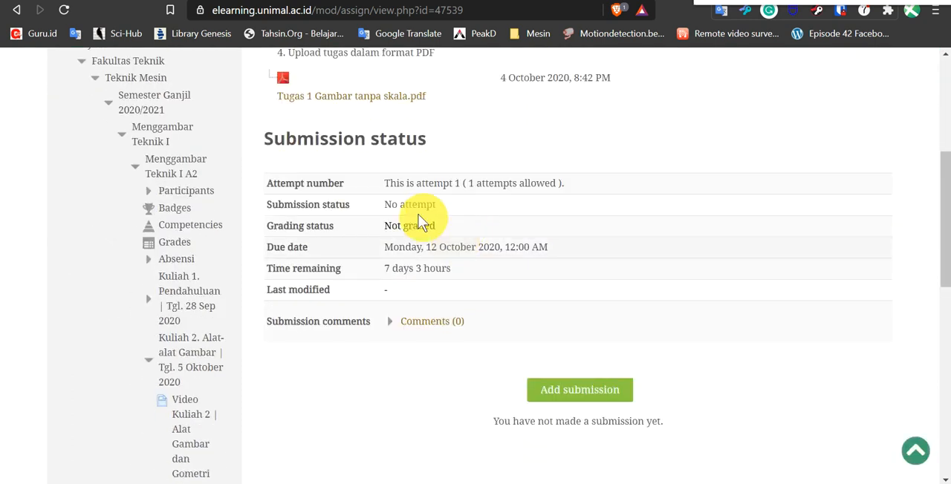
Open the attached Tugas 1 Gambar tanpa skala.pdf and review the assignment instructions and submission details.
click(345, 98)
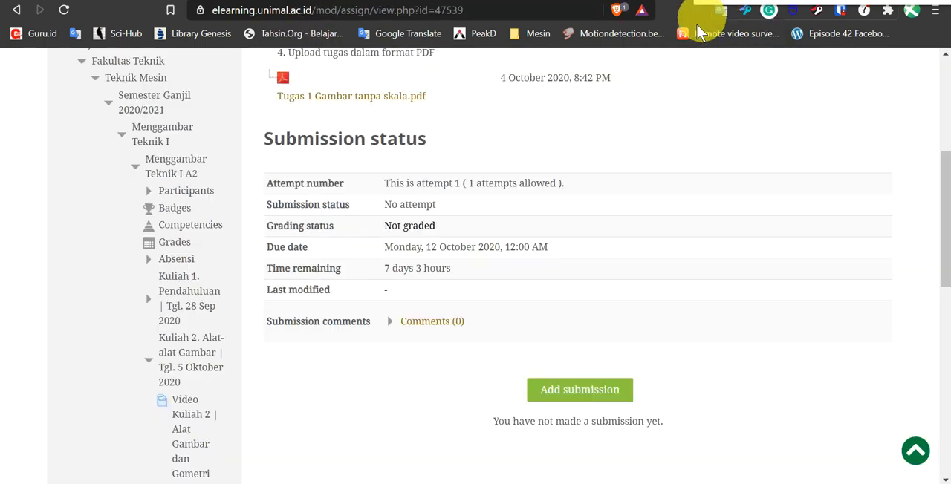
scroll(426, 154, up, 1)
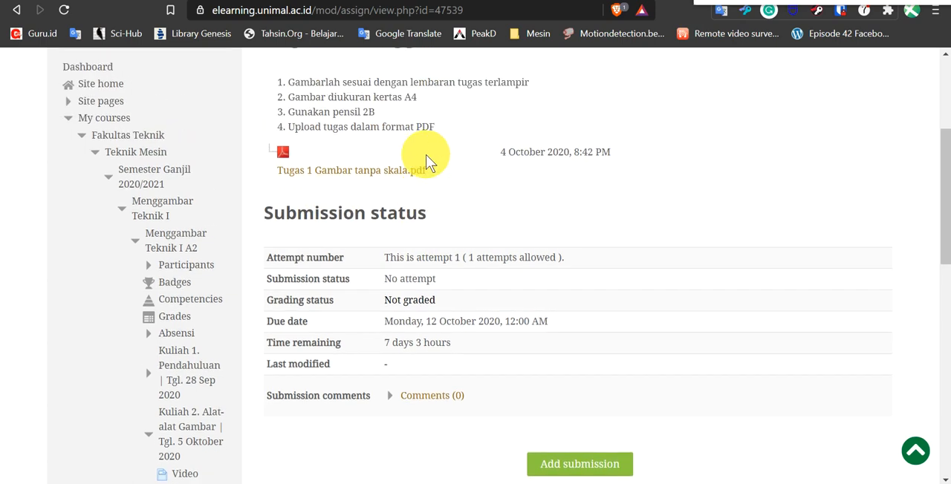
scroll(418, 144, up, 2)
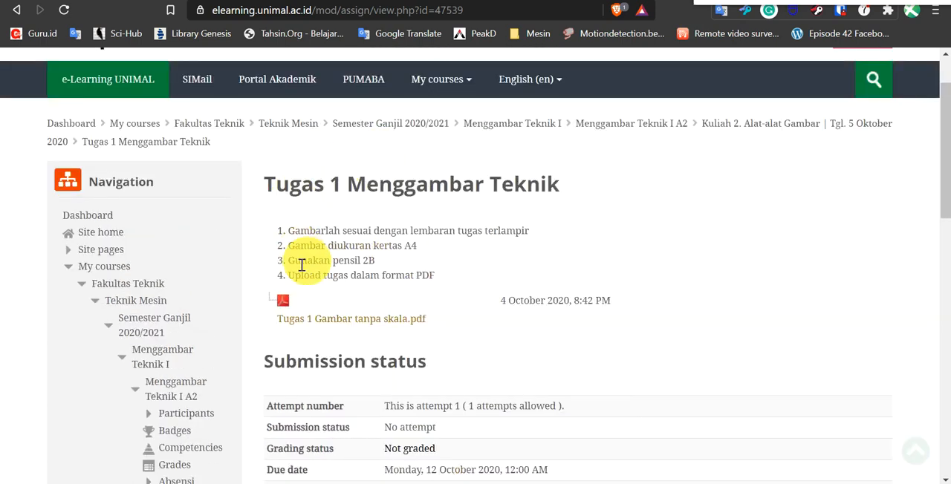
scroll(399, 299, down, 1)
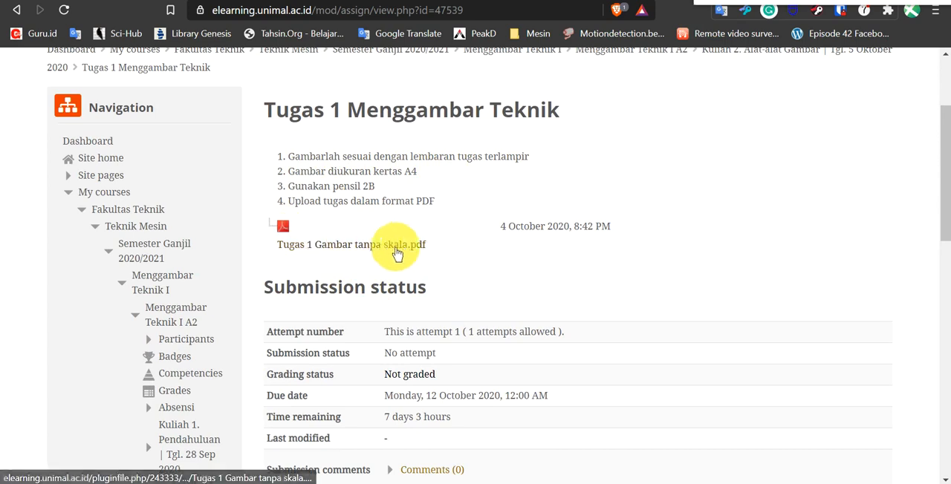
scroll(456, 245, down, 1)
scroll(459, 238, down, 2)
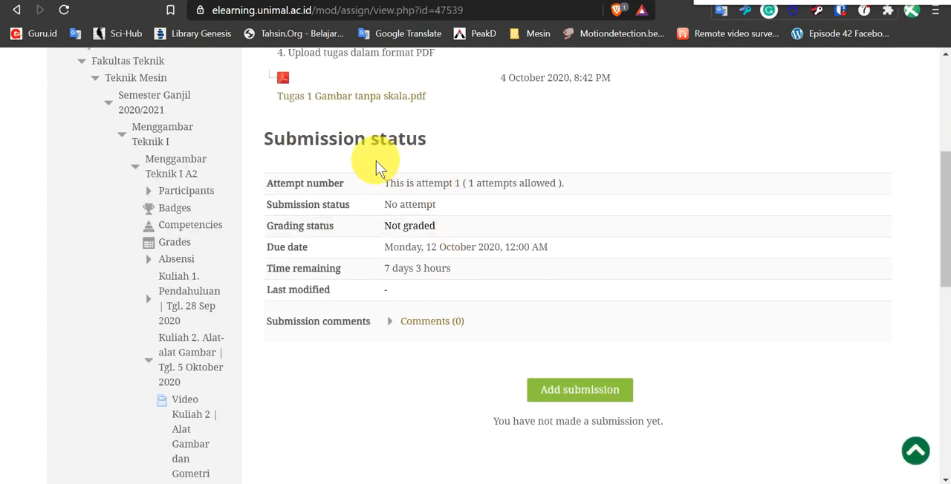
scroll(474, 349, down, 1)
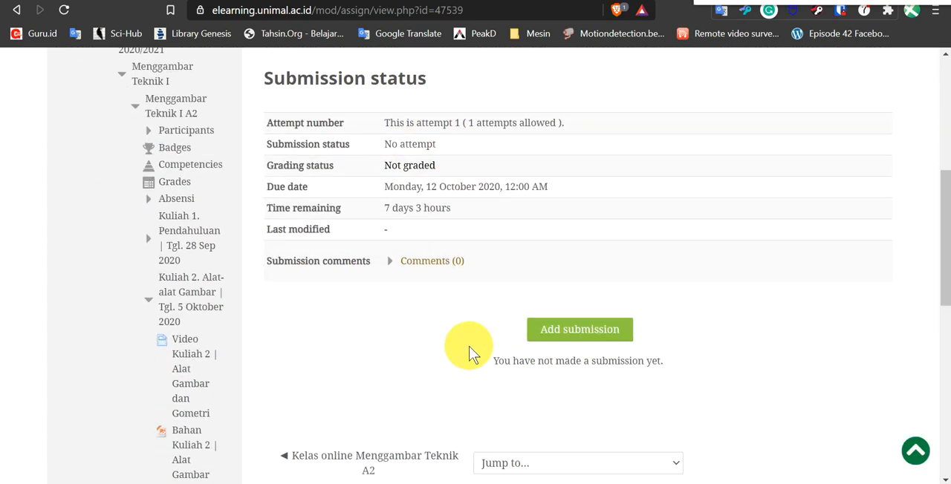
Start a submission for Tugas 1 Menggambar Teknik and upload the "Tugas 1 GARIS" PDF from the computer.
click(589, 317)
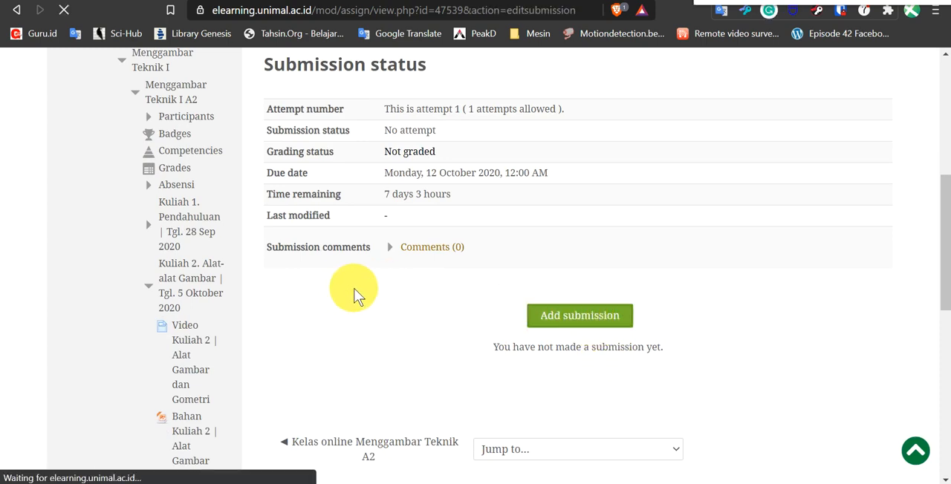
scroll(388, 251, down, 2)
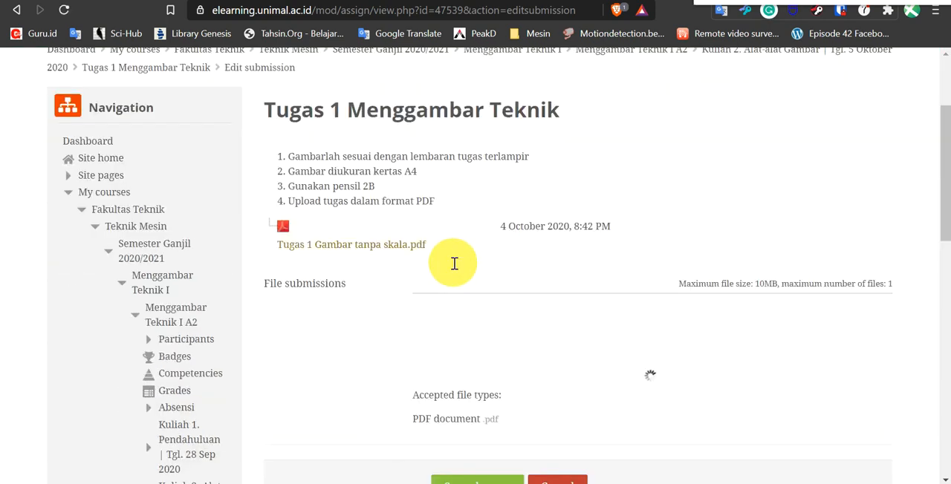
scroll(413, 203, down, 2)
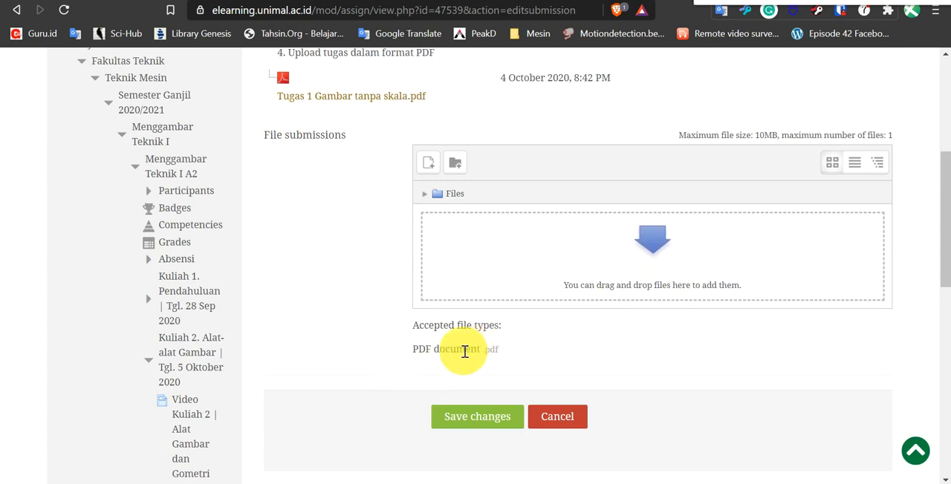
click(648, 254)
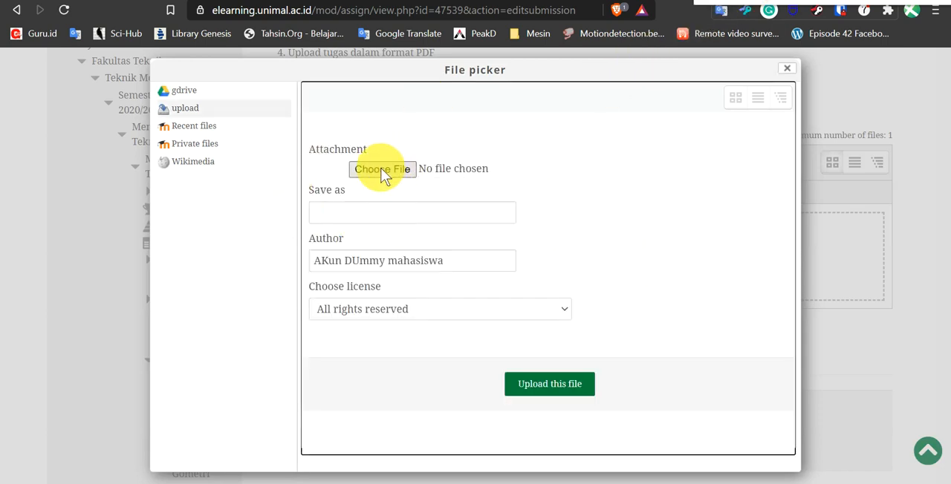
click(383, 170)
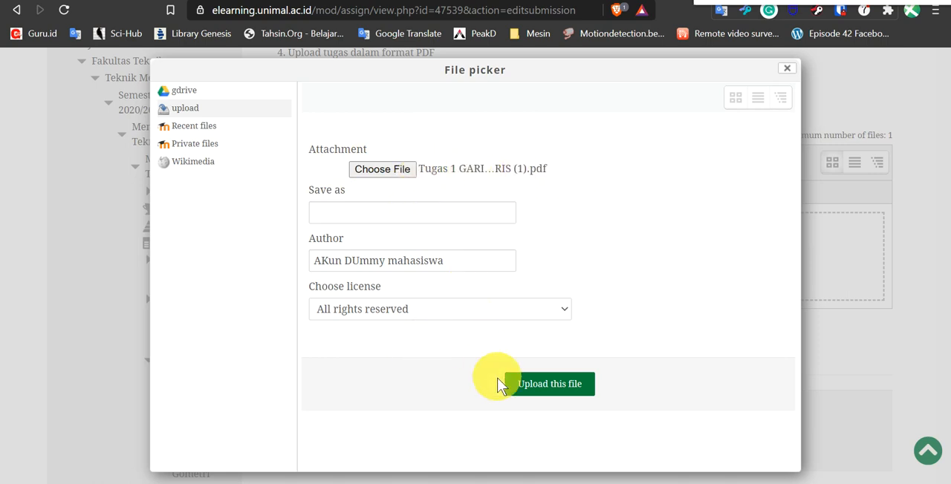
click(545, 390)
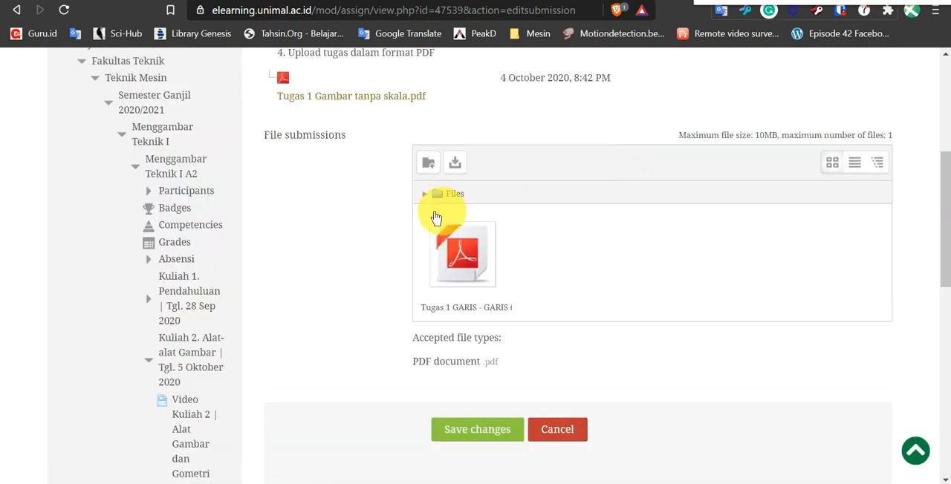
scroll(358, 304, down, 3)
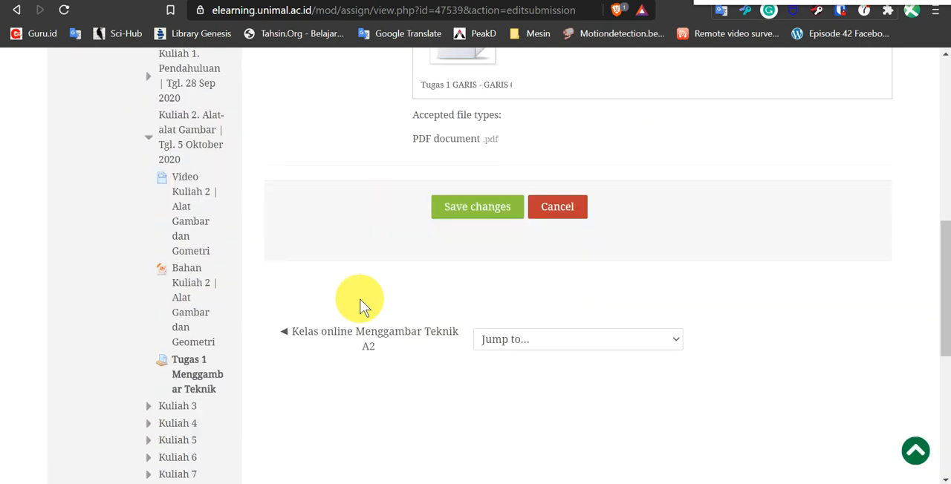
Check the uploaded "Tugas 1 GARIS" PDF in the file submissions area and save the submission changes.
scroll(446, 278, up, 2)
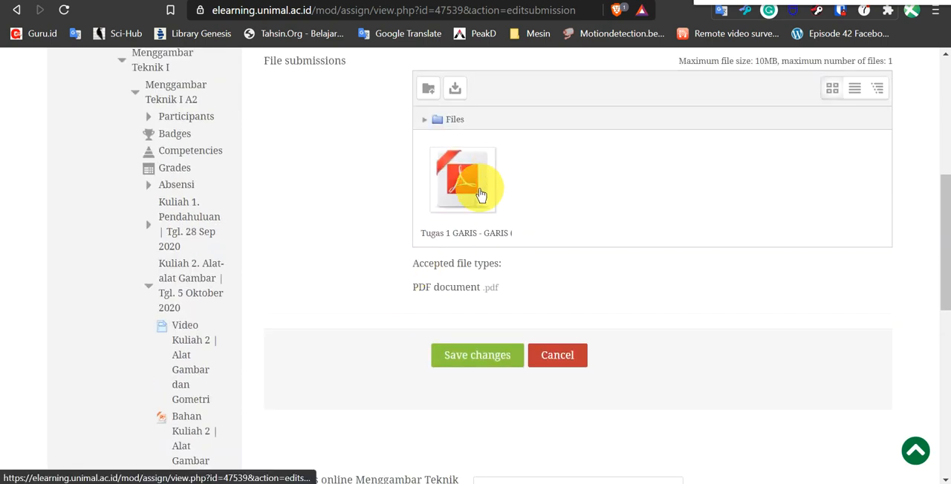
scroll(349, 191, up, 2)
scroll(386, 186, up, 2)
scroll(445, 208, down, 3)
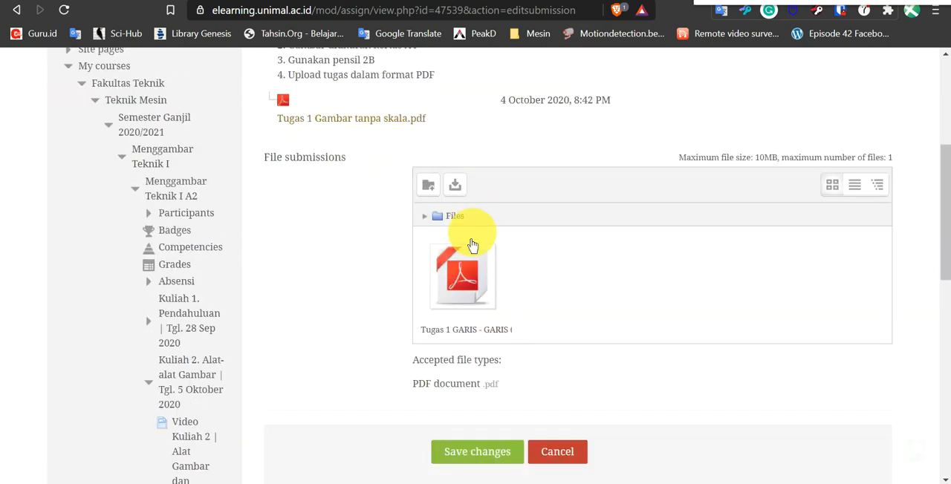
click(474, 364)
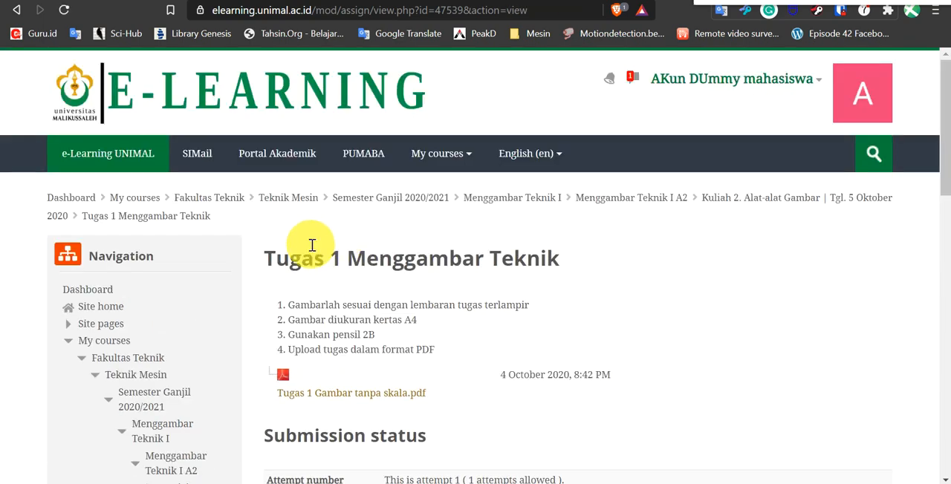
Review the saved draft of Tugas 1 Menggambar Teknik, submit the assignment for grading and confirm the submission.
scroll(312, 249, down, 2)
scroll(317, 245, down, 2)
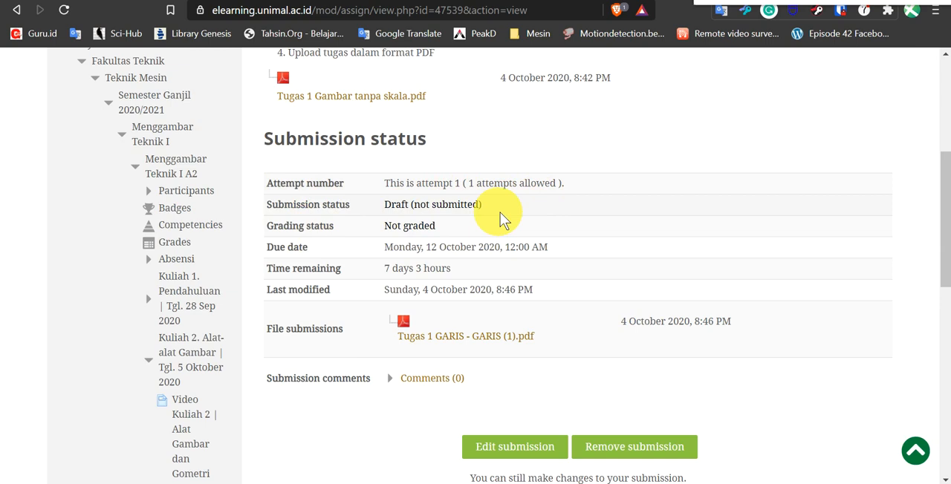
scroll(500, 212, down, 1)
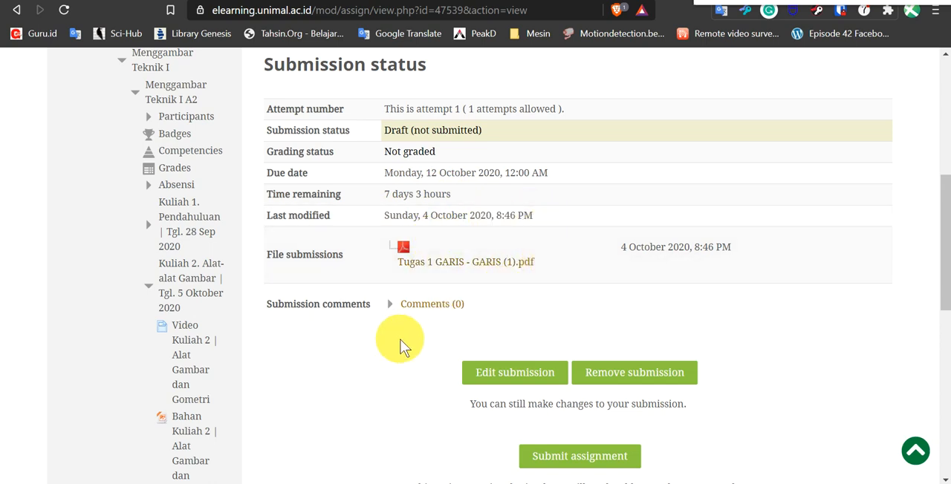
scroll(476, 364, down, 2)
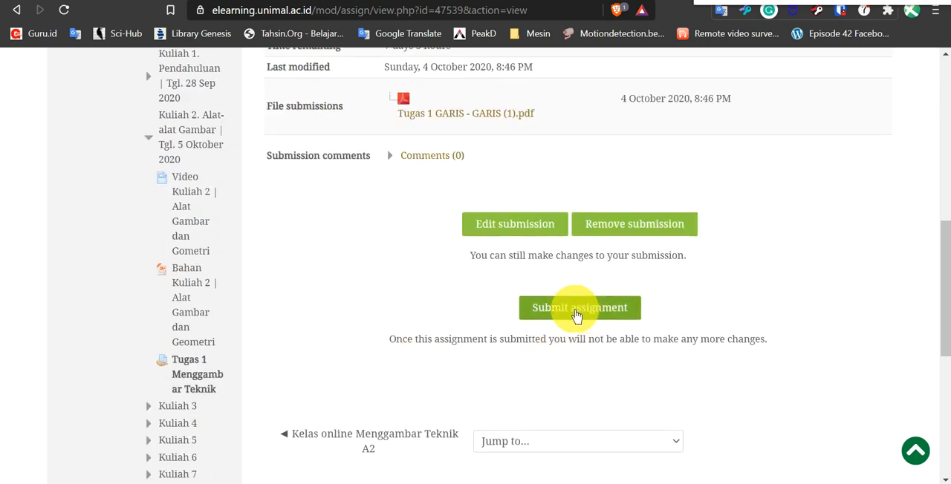
click(576, 315)
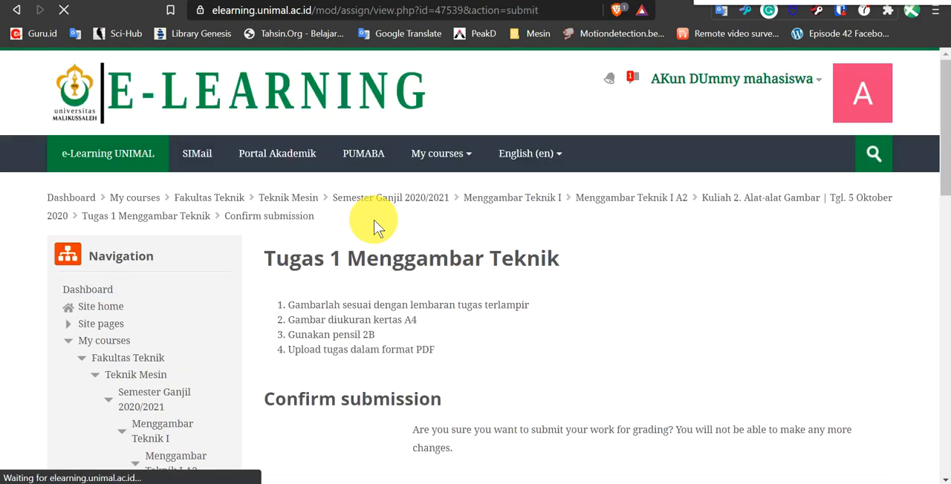
scroll(373, 228, down, 2)
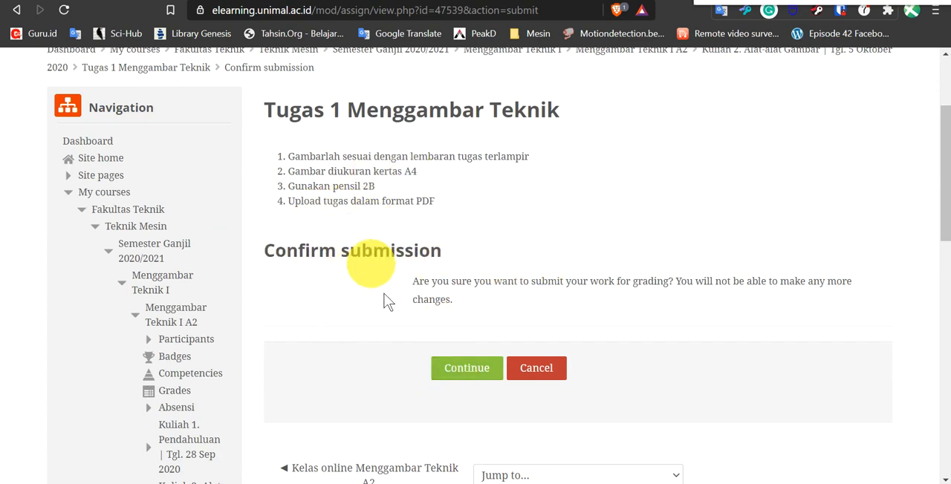
click(466, 375)
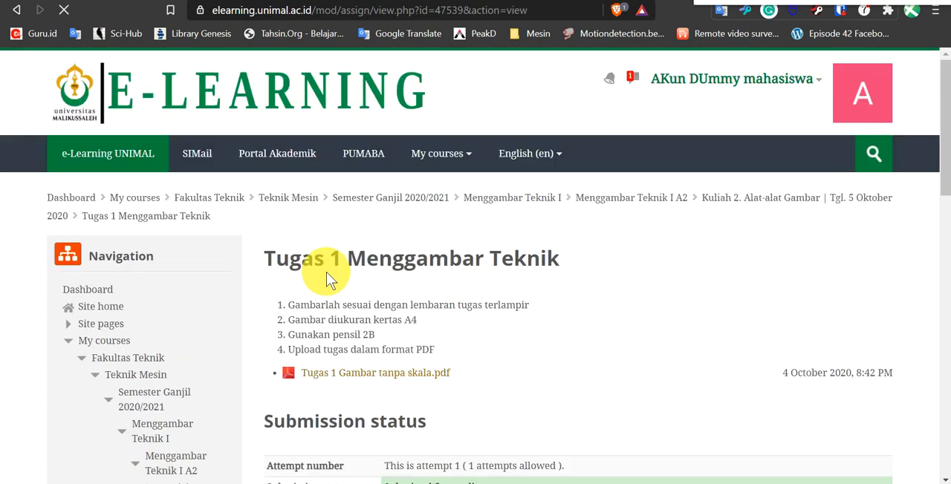
Examine the submission status, grading status, due date and submitted file of Tugas 1 Menggambar Teknik as the student.
scroll(365, 245, down, 1)
scroll(365, 245, down, 3)
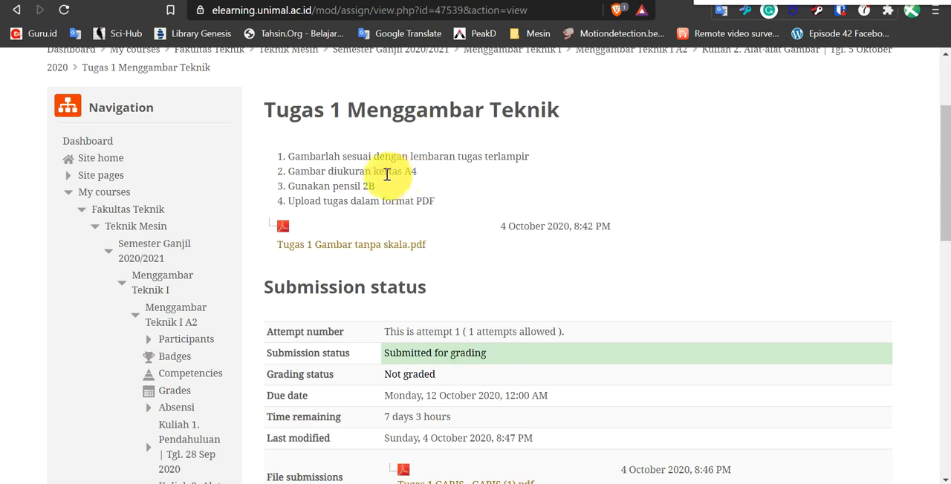
scroll(389, 171, down, 4)
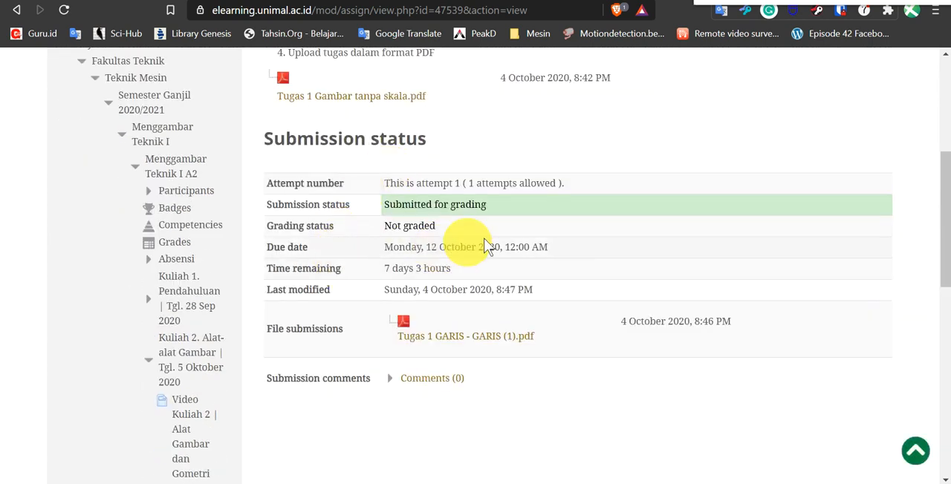
scroll(349, 164, down, 3)
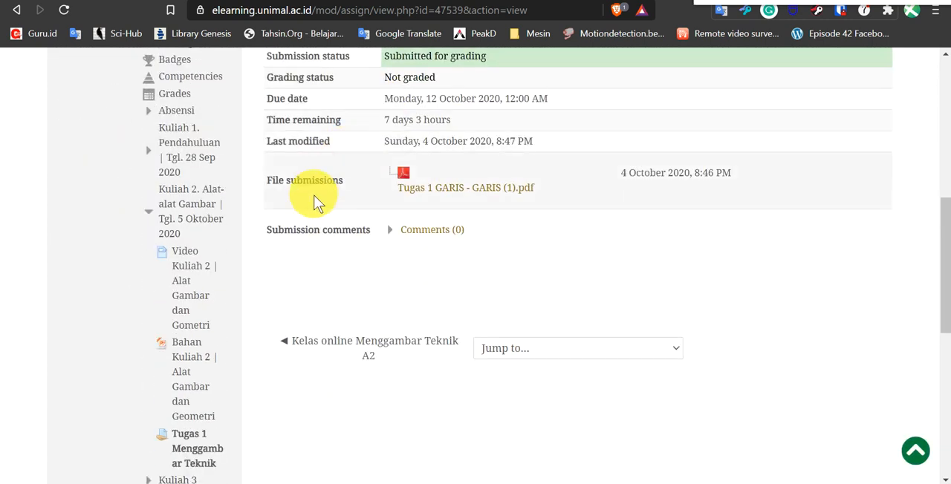
scroll(314, 193, up, 5)
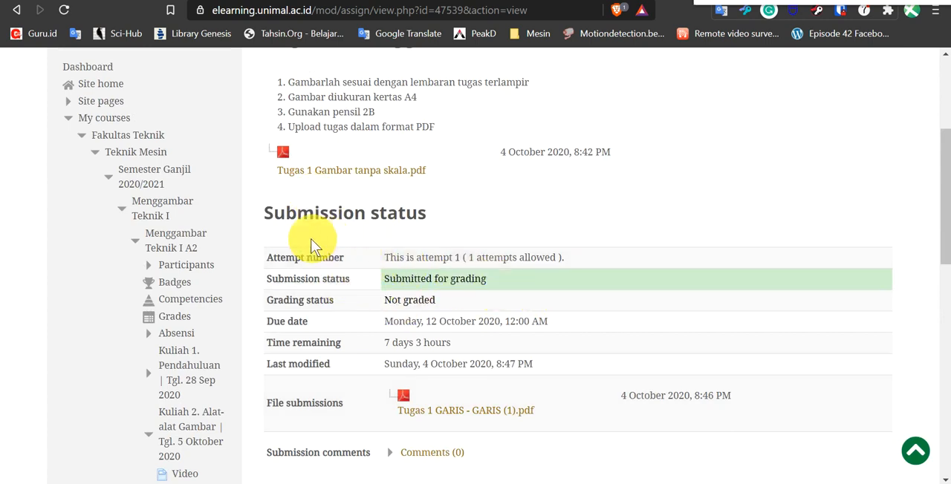
scroll(517, 286, down, 2)
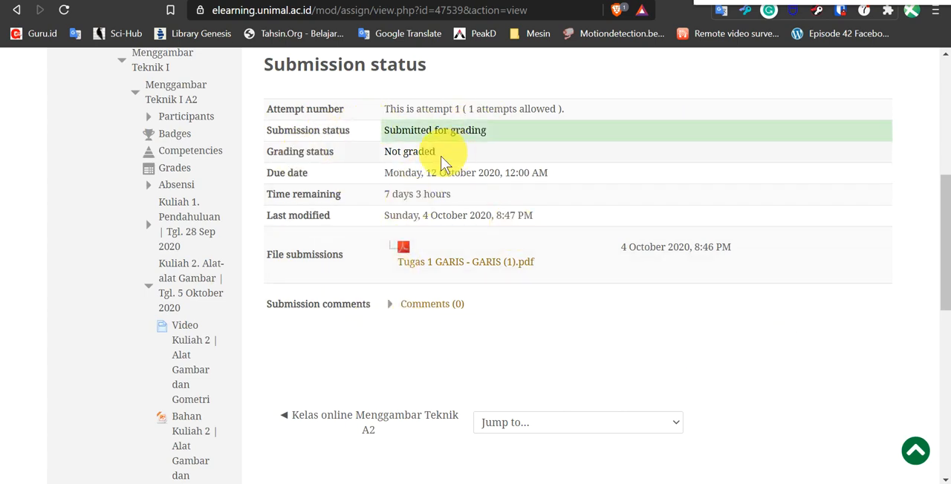
scroll(427, 124, up, 1)
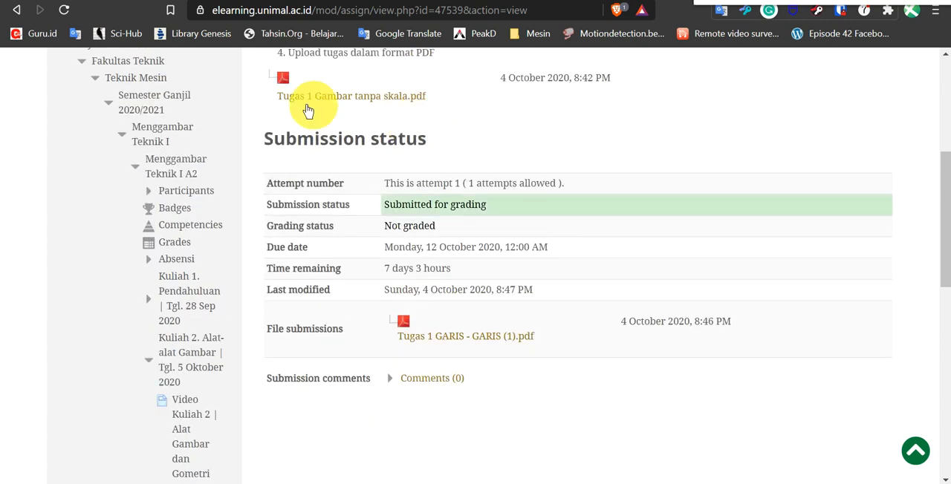
scroll(483, 138, up, 2)
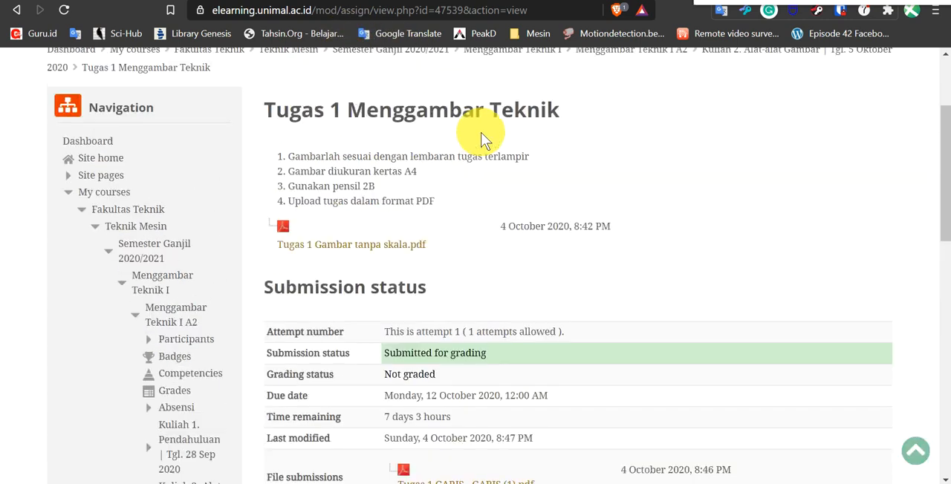
Switch to the teacher's browser window, open Tugas 1 Menggambar Teknik in Kuliah 2 and view all its submissions.
scroll(484, 139, down, 3)
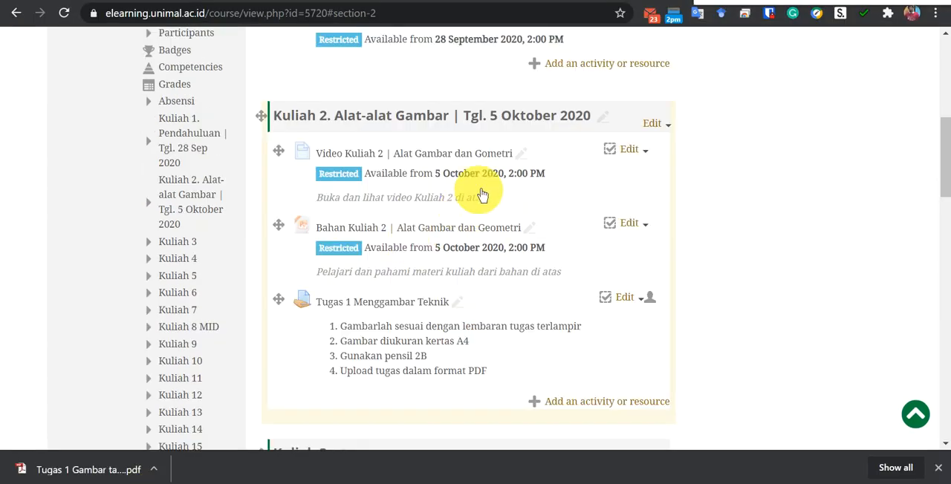
click(404, 307)
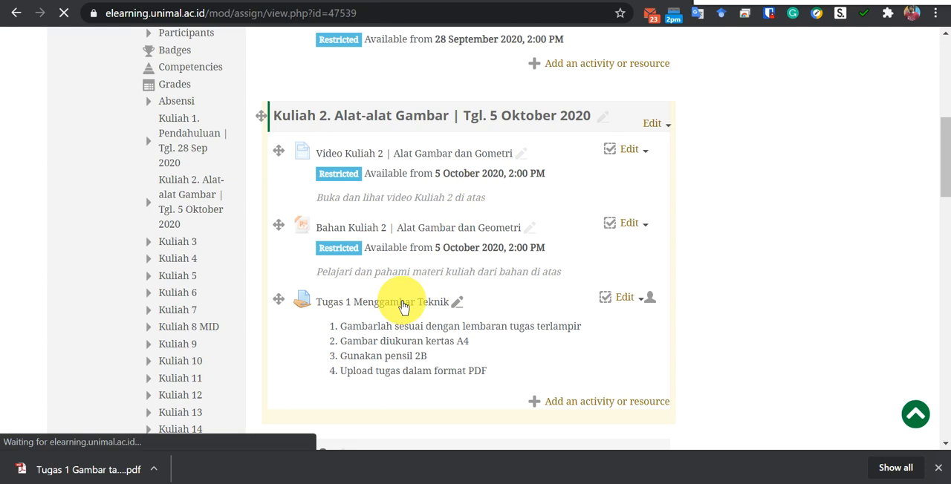
scroll(375, 185, down, 3)
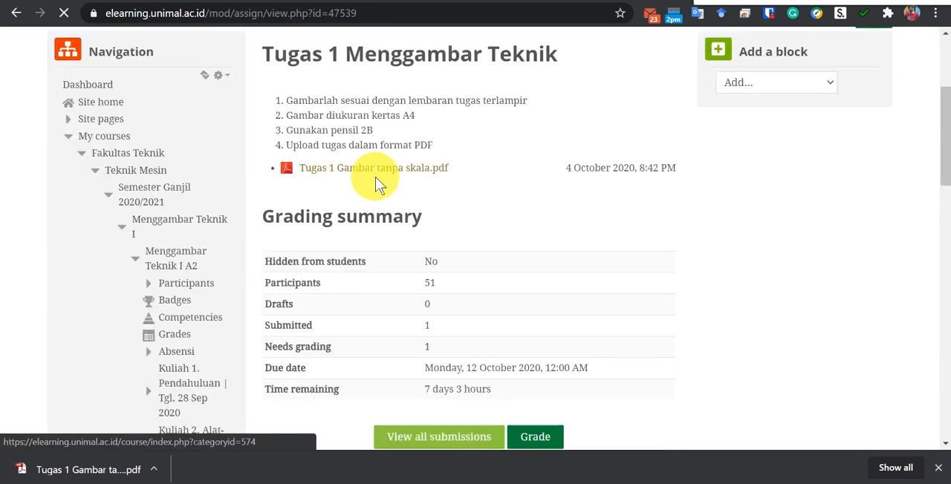
scroll(490, 166, down, 1)
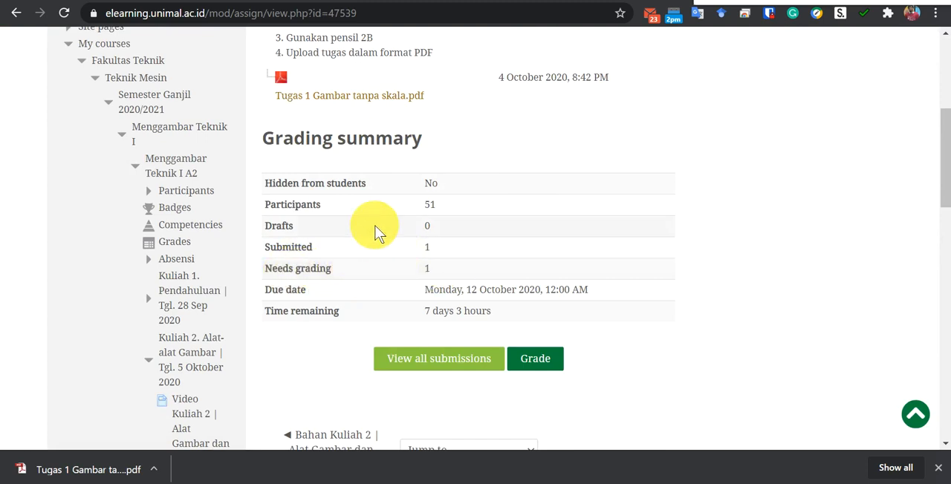
scroll(389, 239, down, 2)
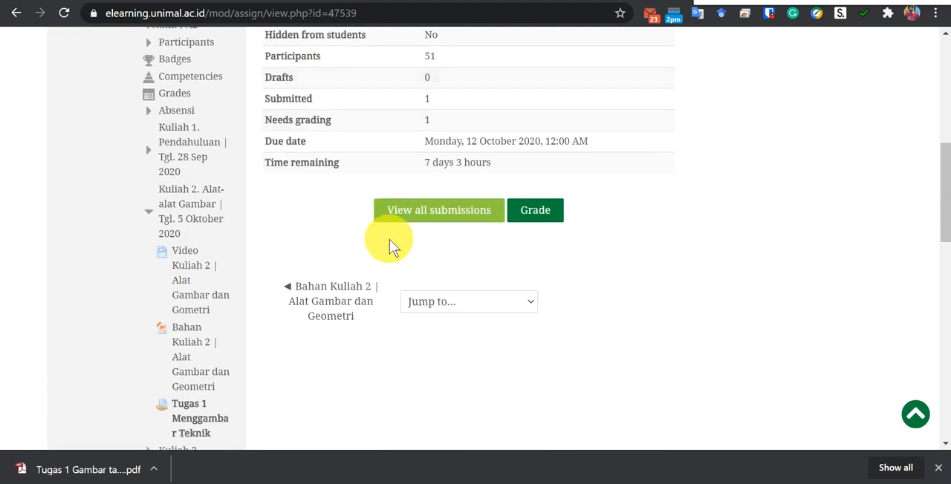
click(439, 209)
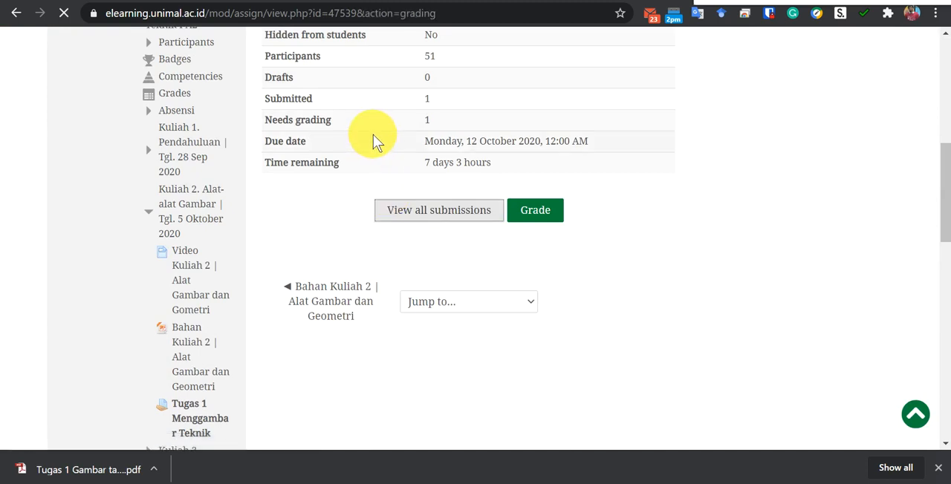
Find the dummy student's row among the submissions, review its status, date and submitted file, and open it for grading.
scroll(373, 135, down, 10)
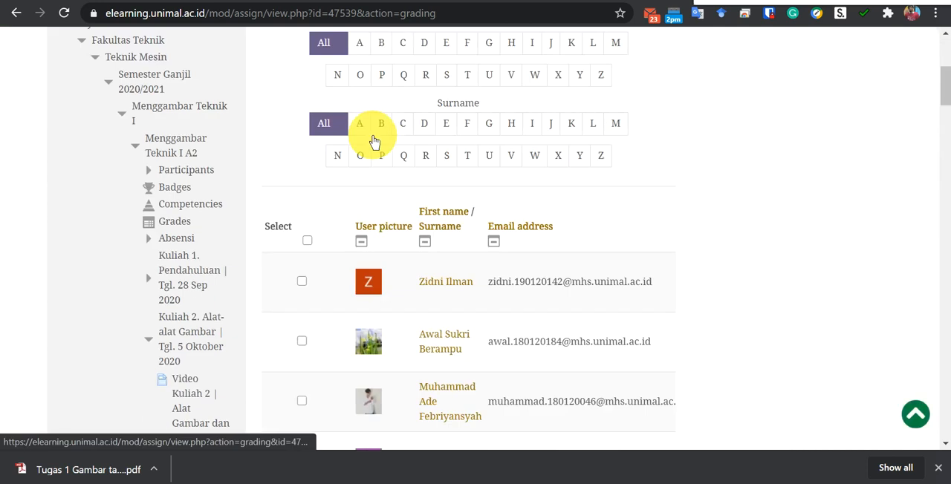
scroll(374, 137, down, 20)
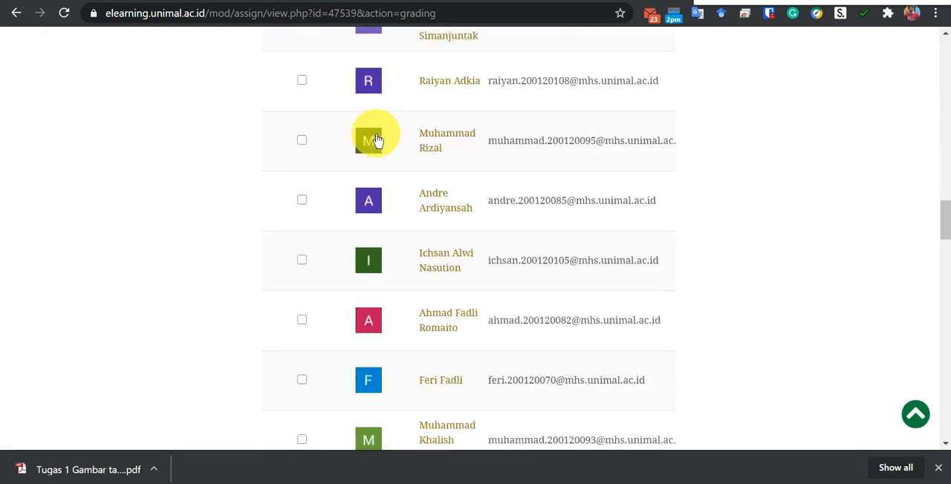
scroll(383, 138, down, 10)
scroll(386, 142, up, 5)
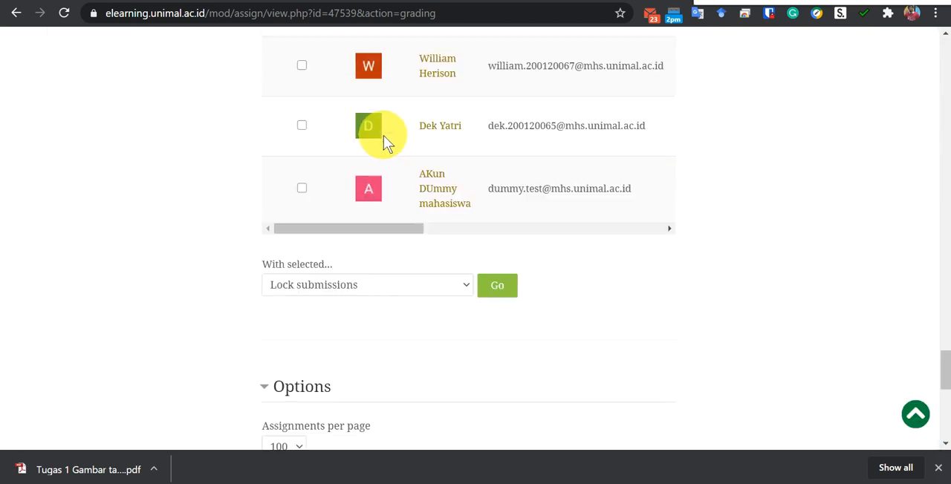
drag(384, 231, 505, 245)
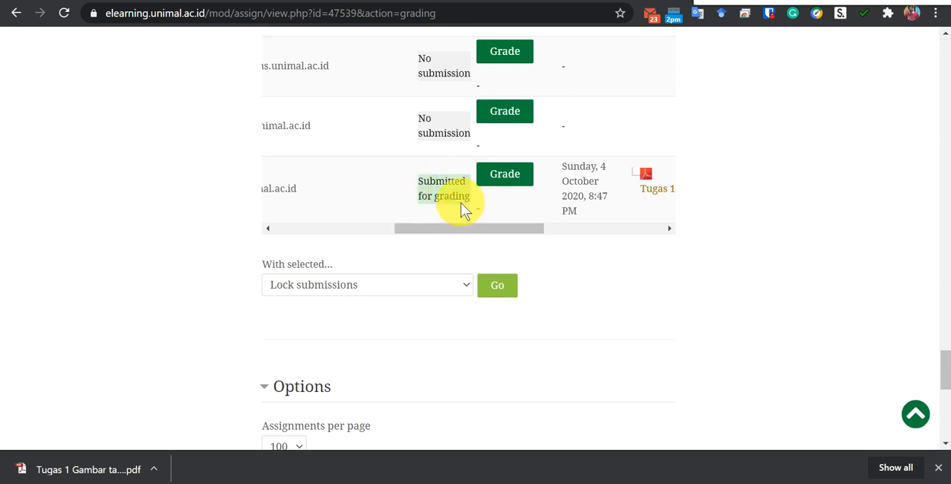
drag(456, 233, 500, 232)
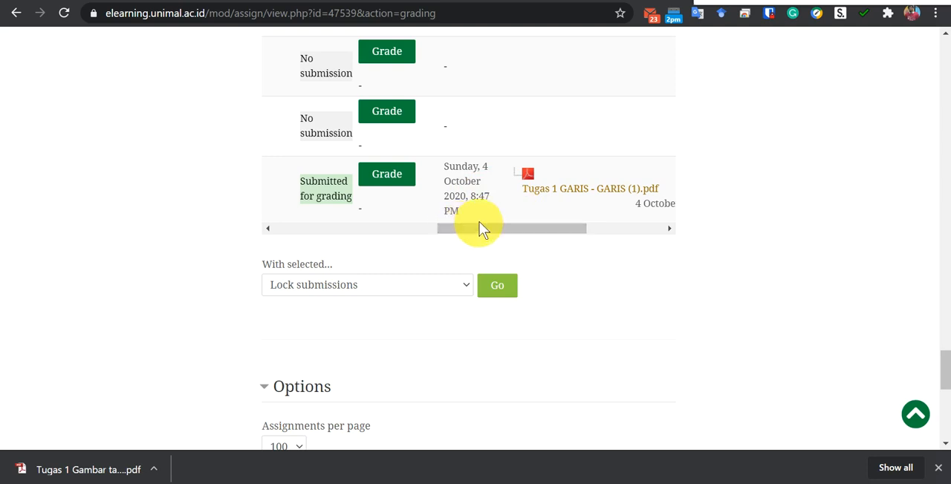
drag(486, 229, 527, 232)
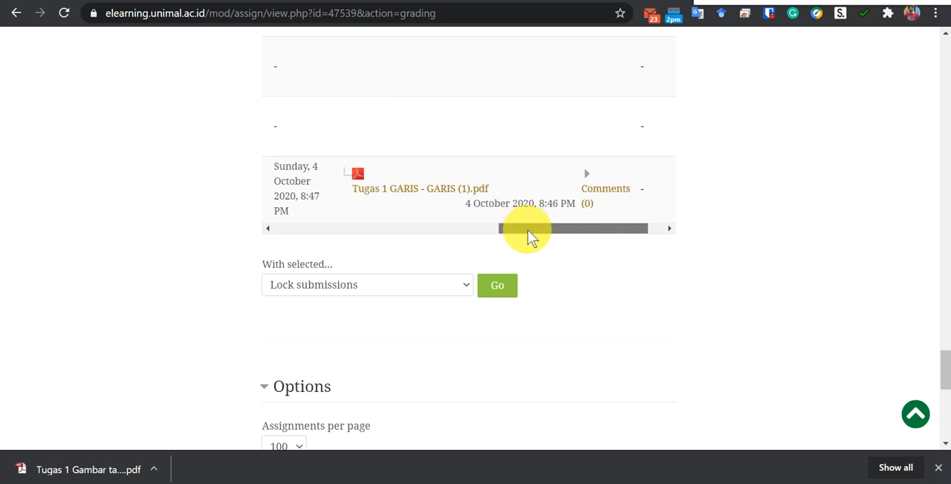
drag(528, 234, 501, 236)
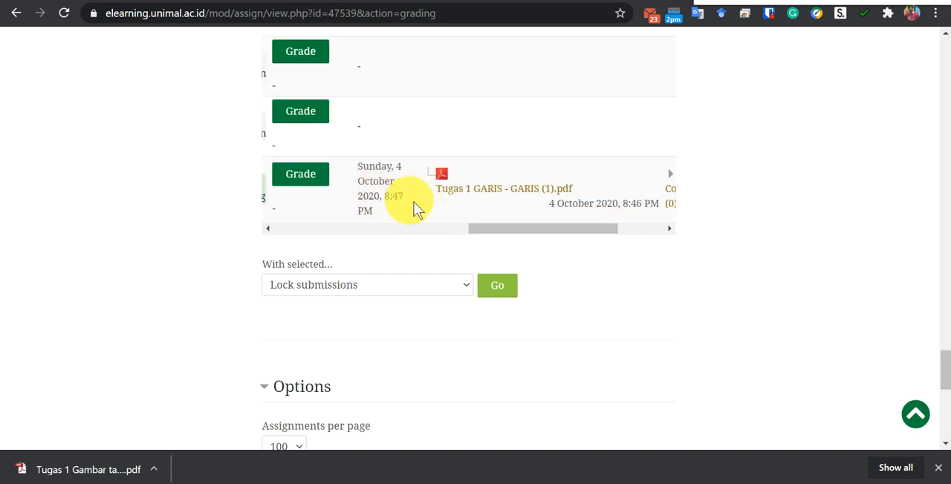
drag(504, 230, 455, 236)
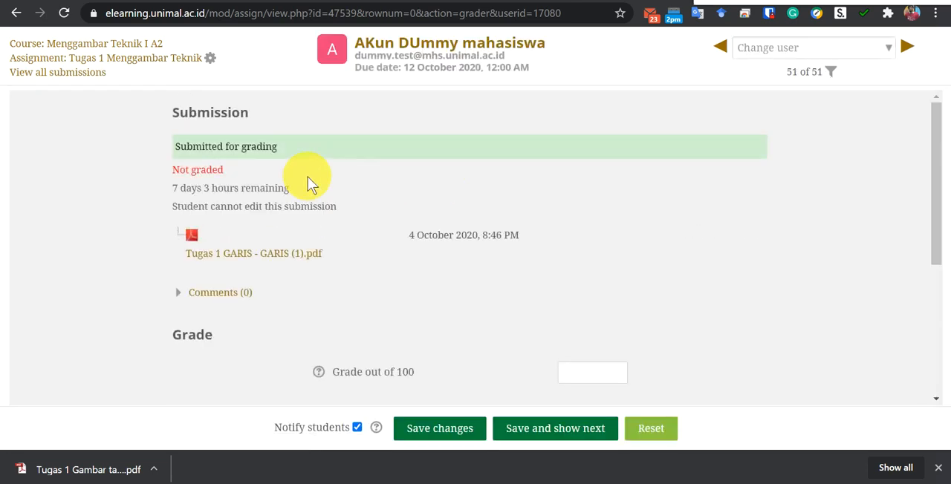
Review the dummy student's submission details and enter a grade of 95 out of 100 for it.
scroll(307, 177, down, 2)
scroll(308, 177, up, 2)
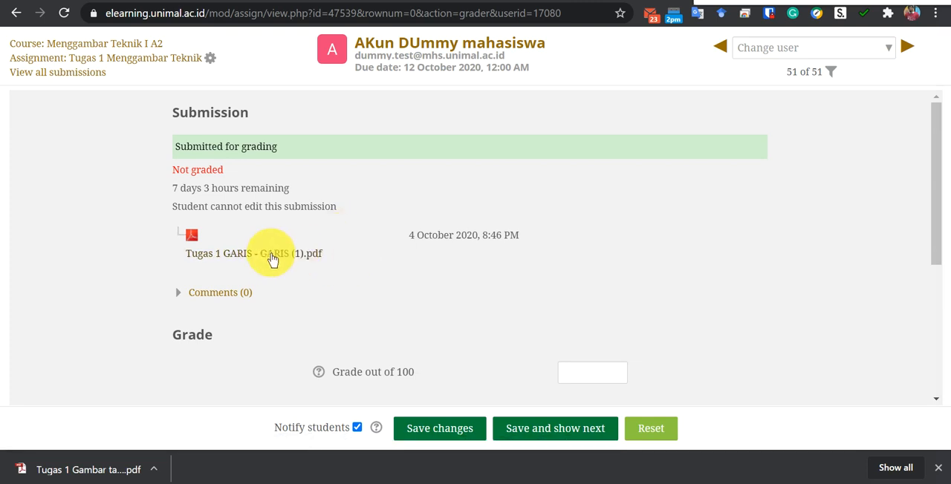
scroll(339, 230, down, 2)
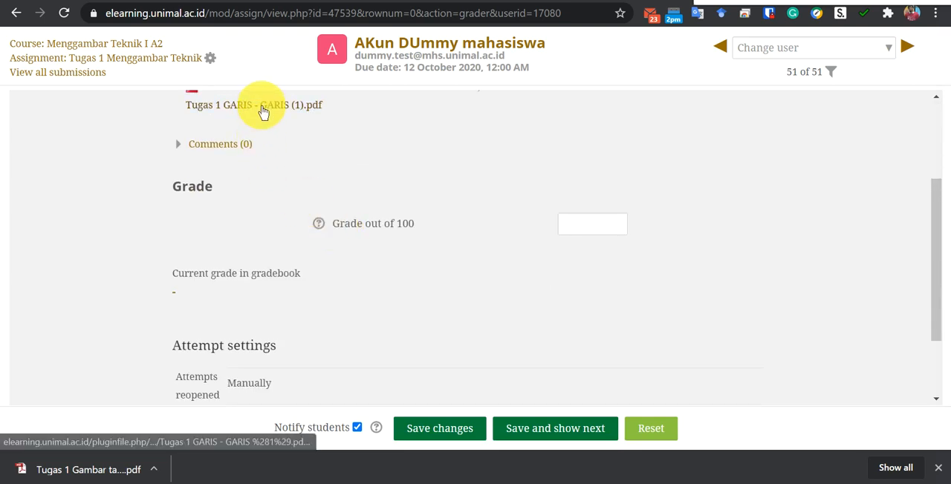
scroll(587, 229, down, 1)
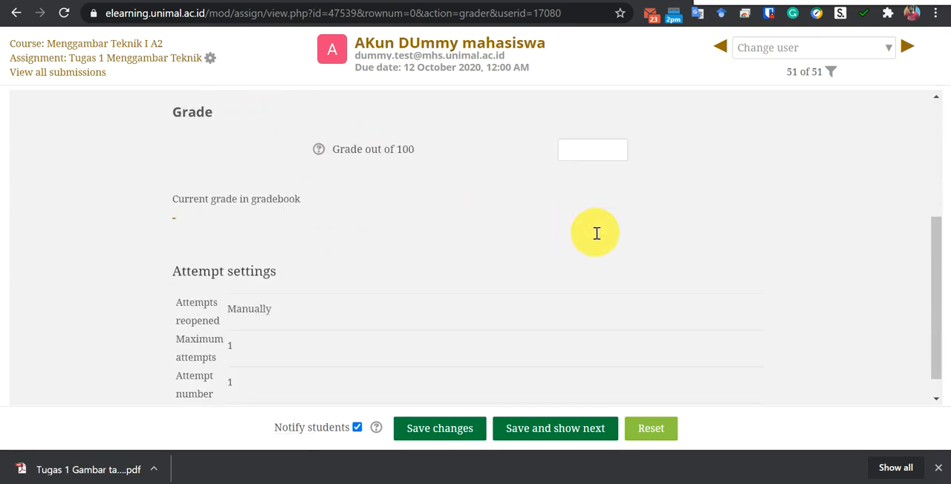
click(598, 156)
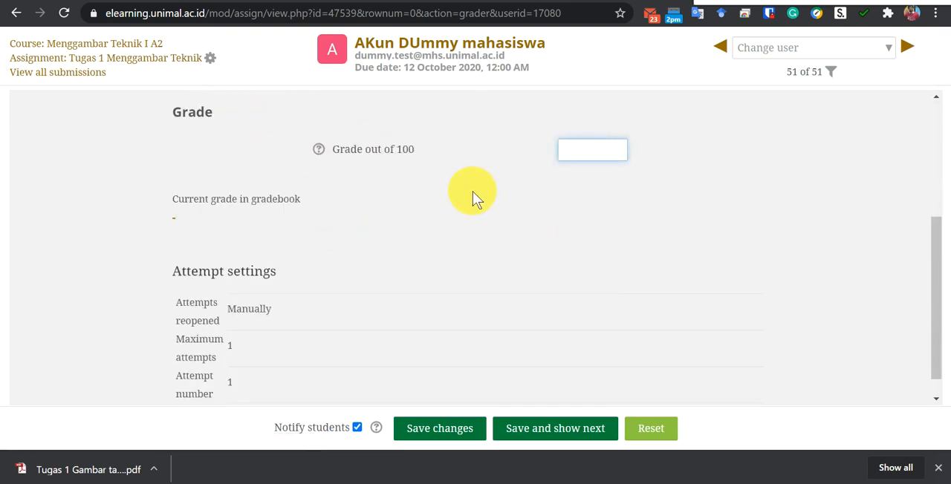
text(95)
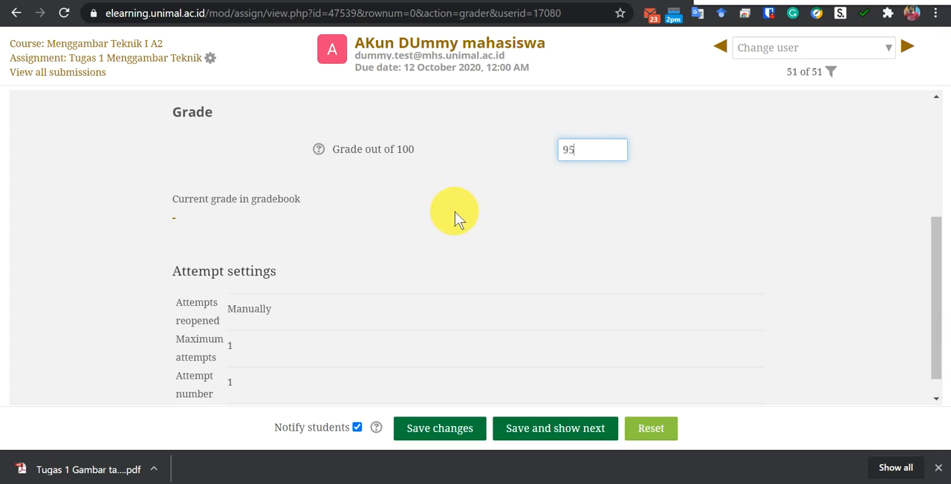
Save the submission's grade with student notification left enabled and acknowledge the save message.
scroll(451, 215, down, 1)
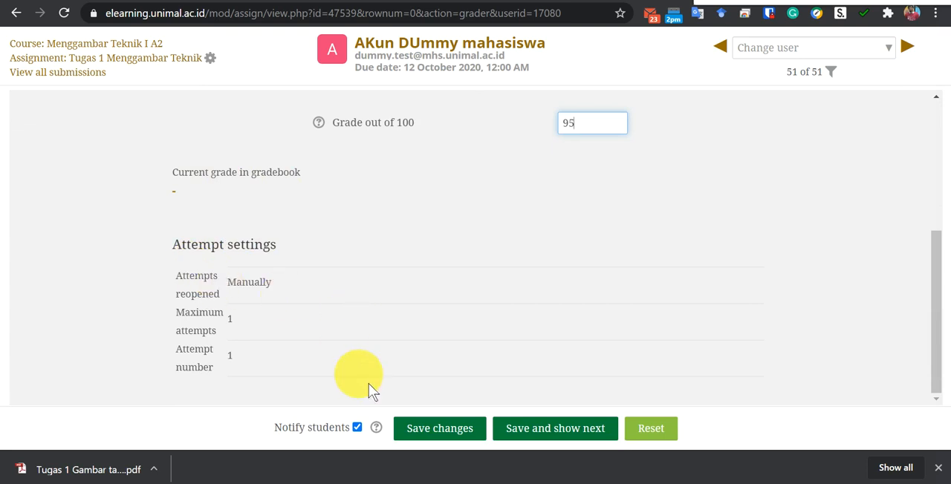
click(446, 433)
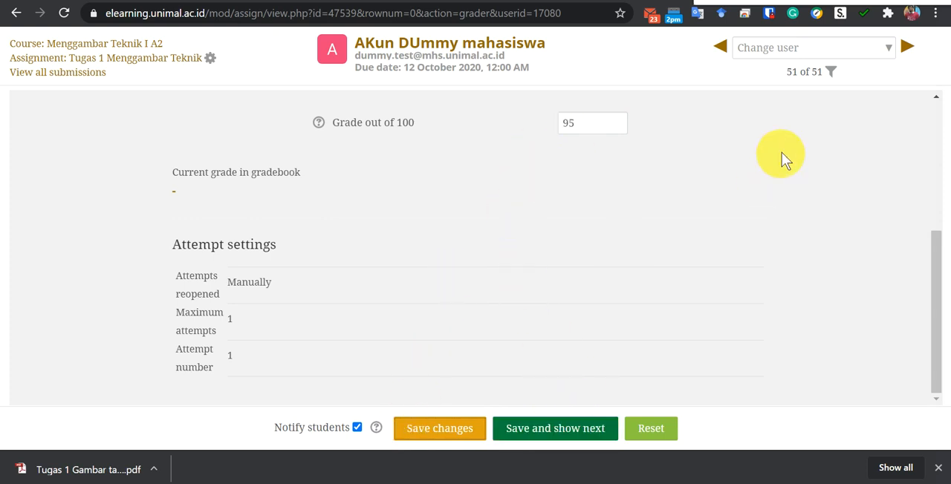
click(441, 440)
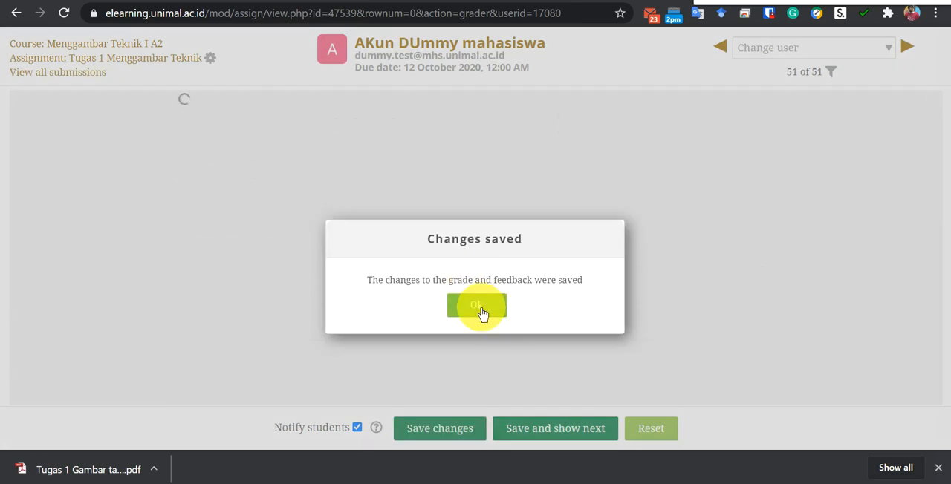
click(476, 306)
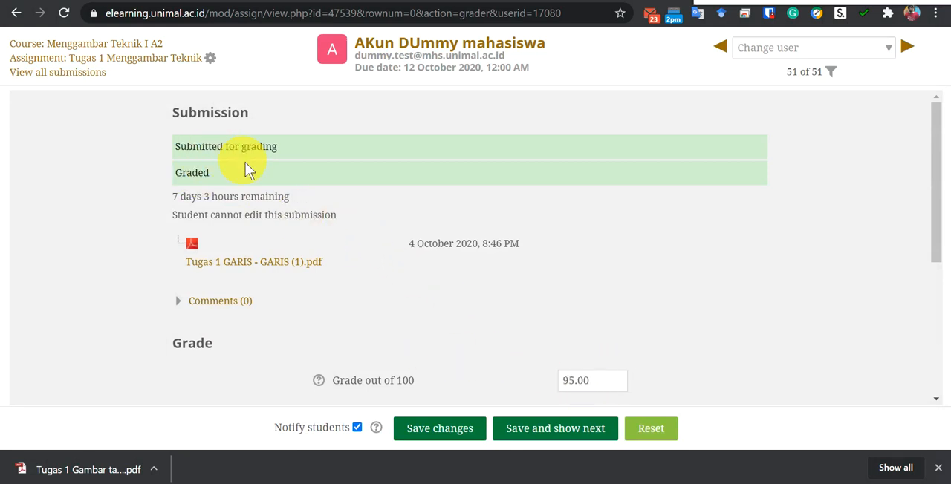
Check the submission's grading status and gradebook grade, and return to Kuliah 2 on the Menggambar Teknik I A2 course page.
scroll(269, 191, down, 4)
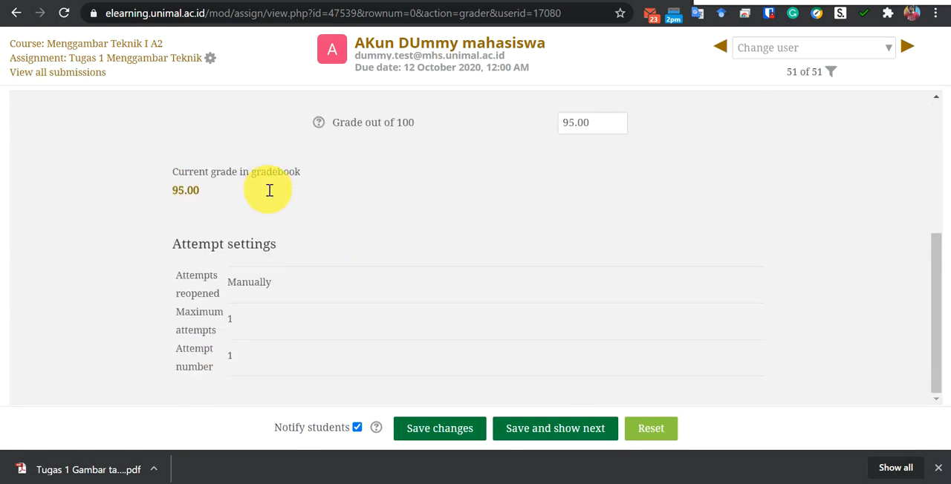
scroll(418, 256, up, 4)
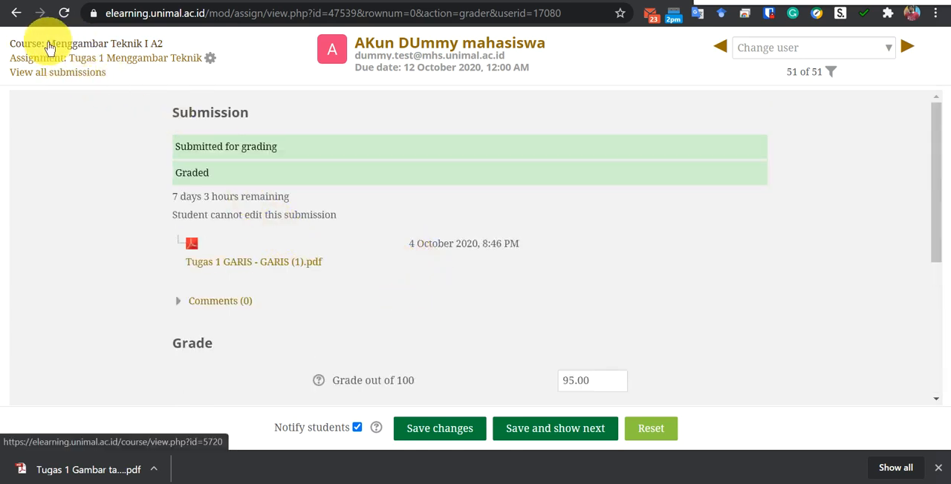
click(76, 46)
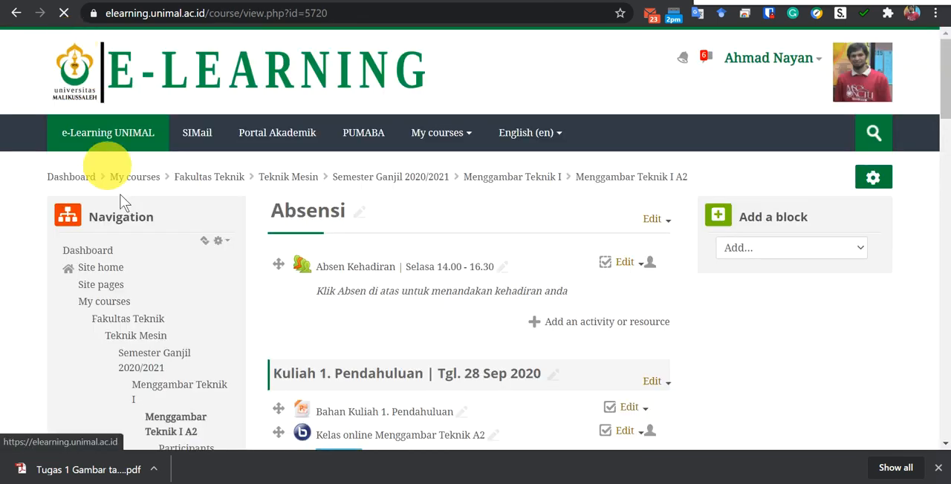
scroll(387, 291, down, 6)
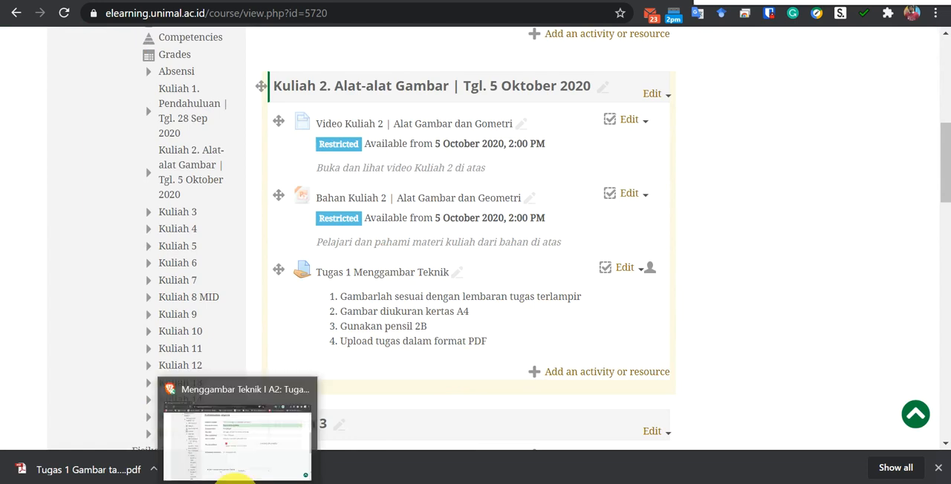
Switch to the student's browser window, review the submission status of Tugas 1 Menggambar Teknik and reload the page.
click(235, 479)
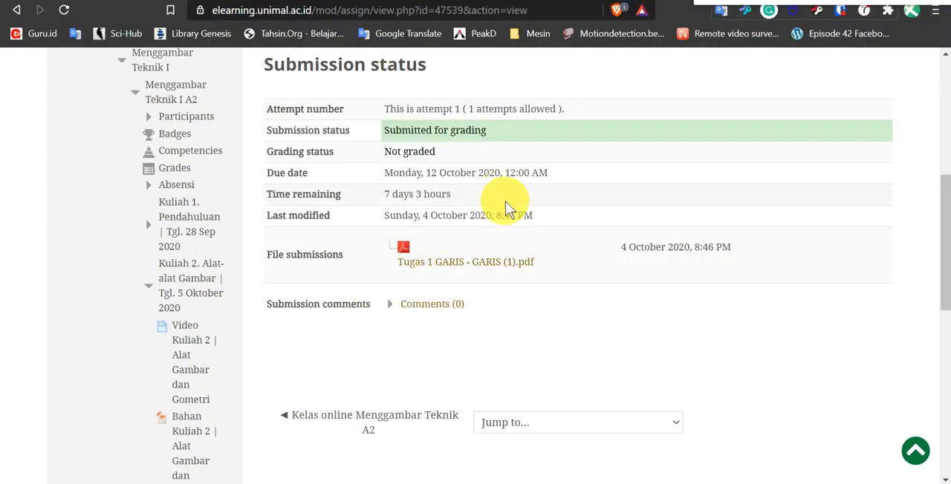
scroll(505, 201, up, 3)
scroll(505, 201, up, 2)
scroll(452, 234, down, 8)
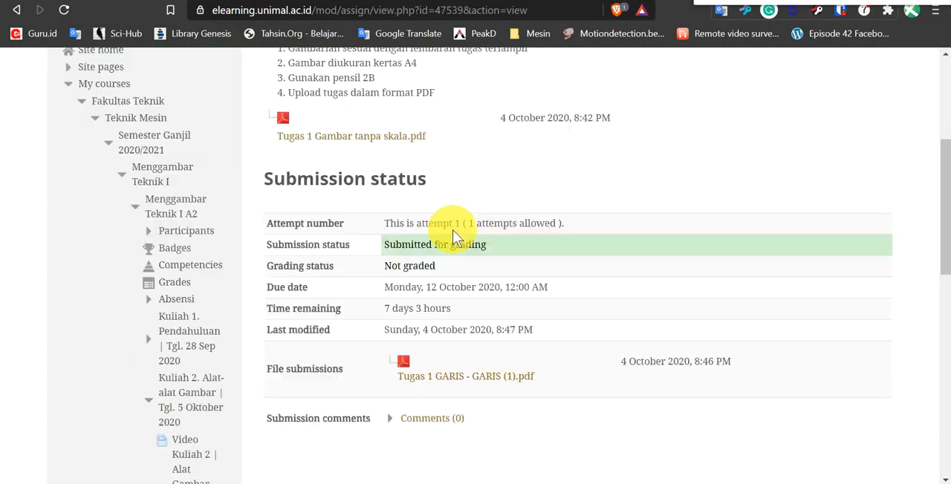
scroll(456, 236, up, 5)
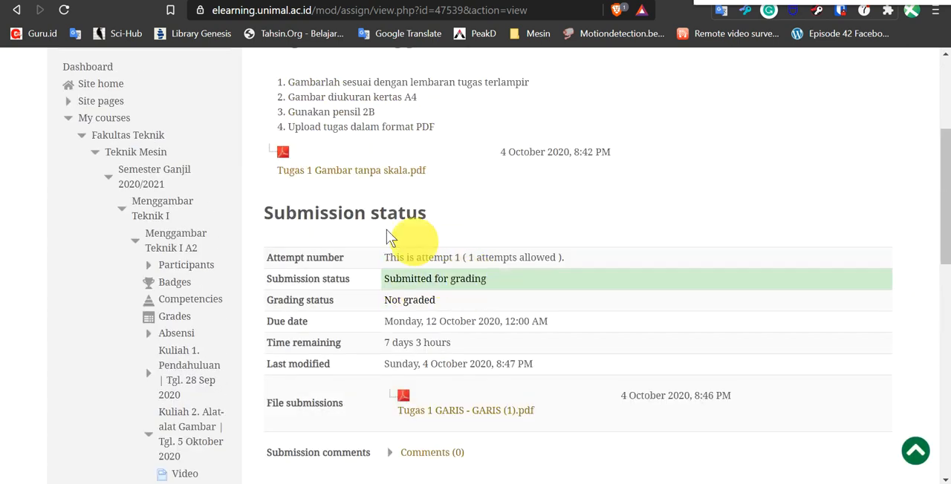
click(65, 12)
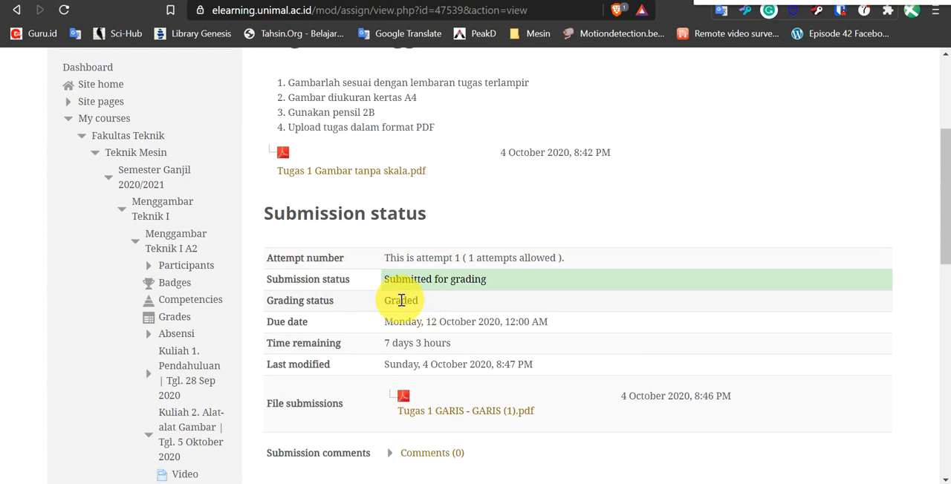
Examine the updated grading status and the feedback section's grade and grading date for Tugas 1 Menggambar Teknik as the student.
scroll(517, 179, down, 3)
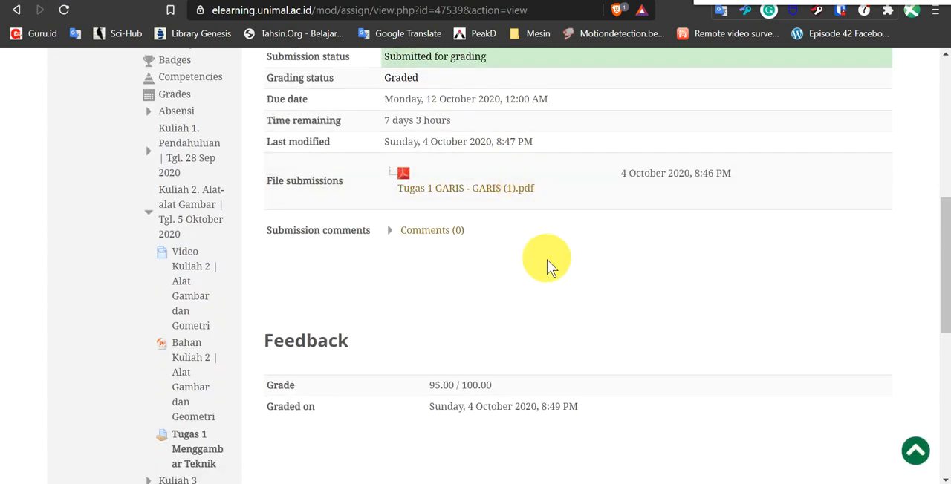
scroll(547, 259, down, 2)
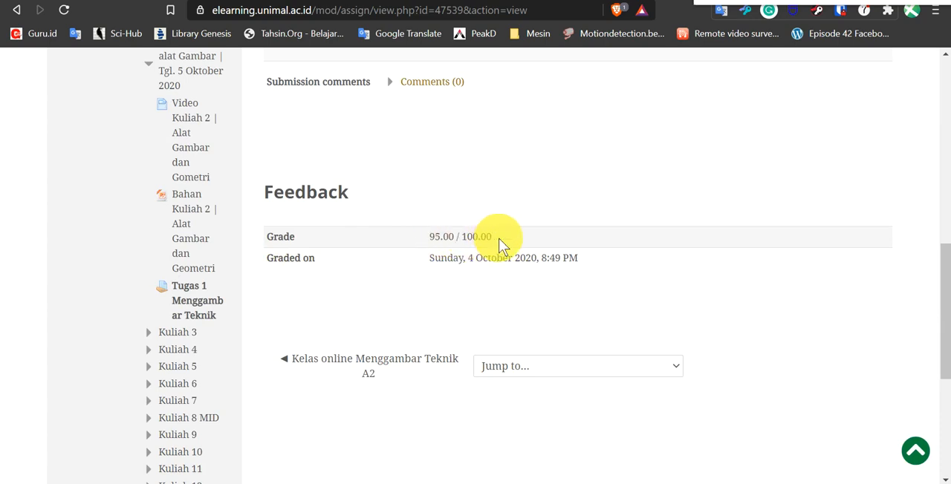
scroll(401, 293, down, 1)
scroll(395, 299, down, 3)
scroll(396, 295, up, 7)
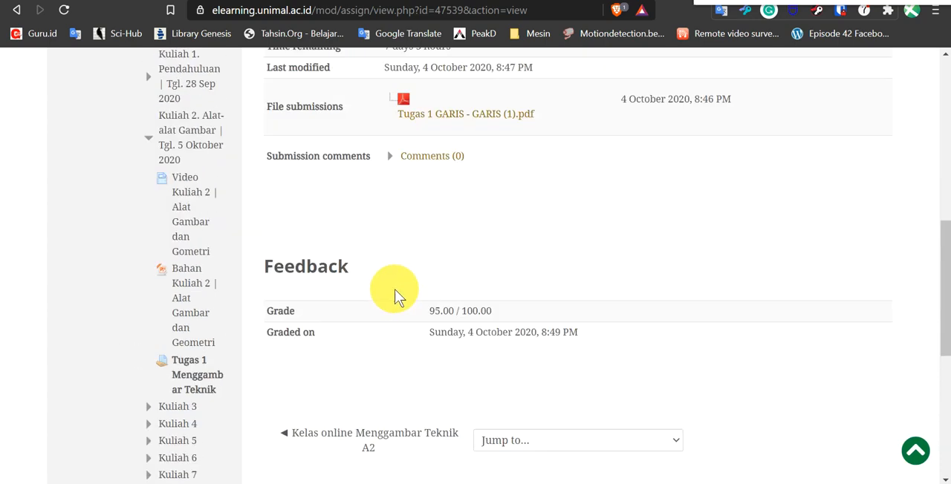
scroll(403, 282, up, 3)
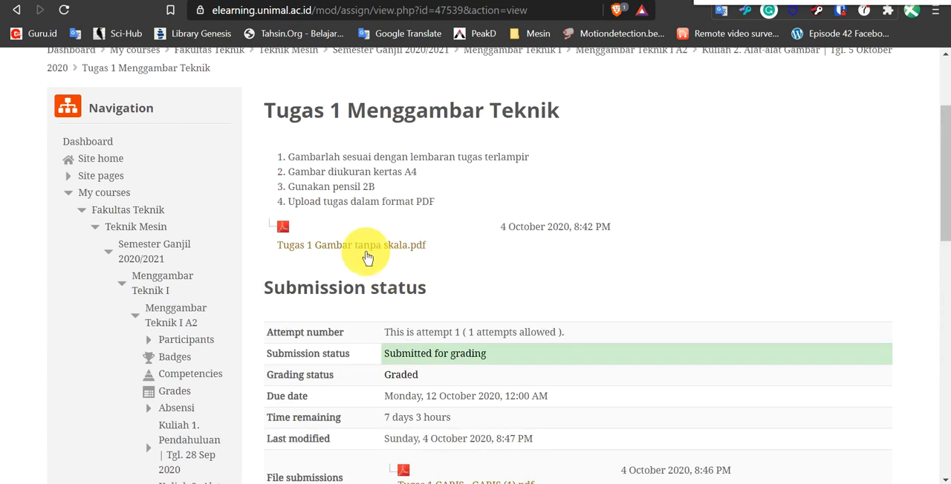
scroll(454, 248, down, 5)
scroll(457, 246, down, 4)
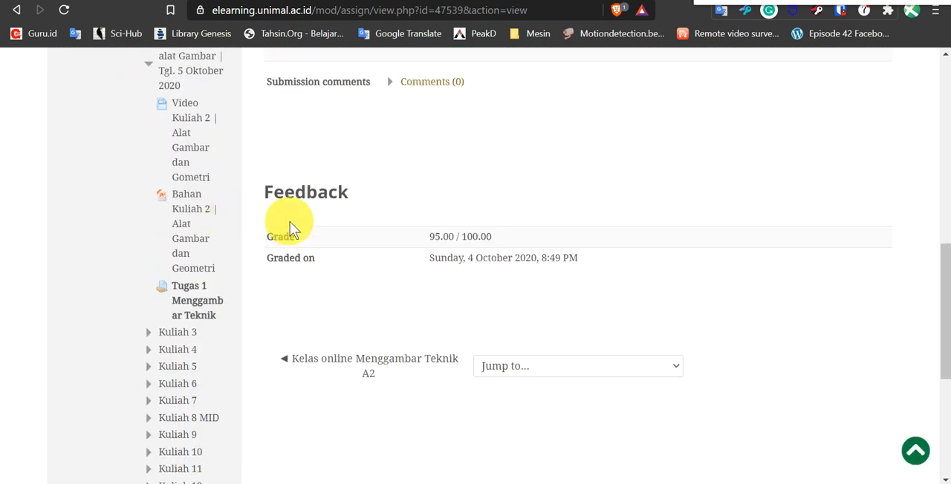
scroll(415, 217, up, 10)
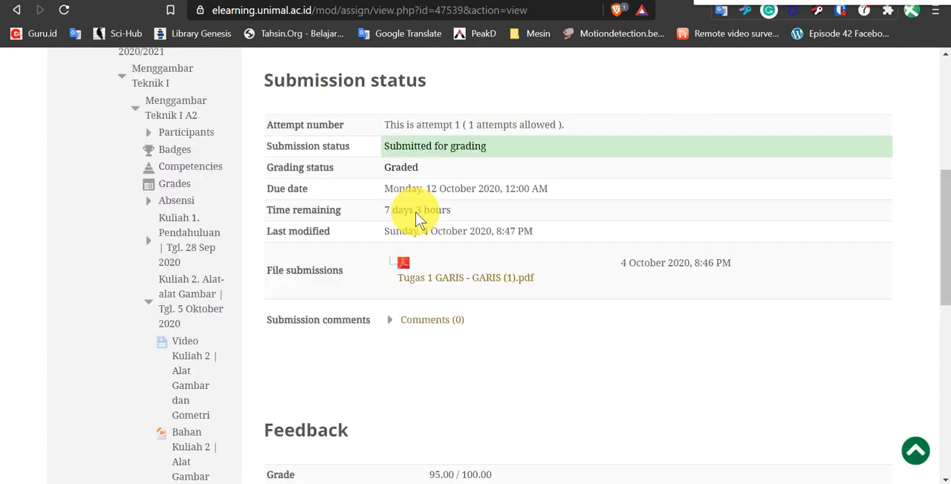